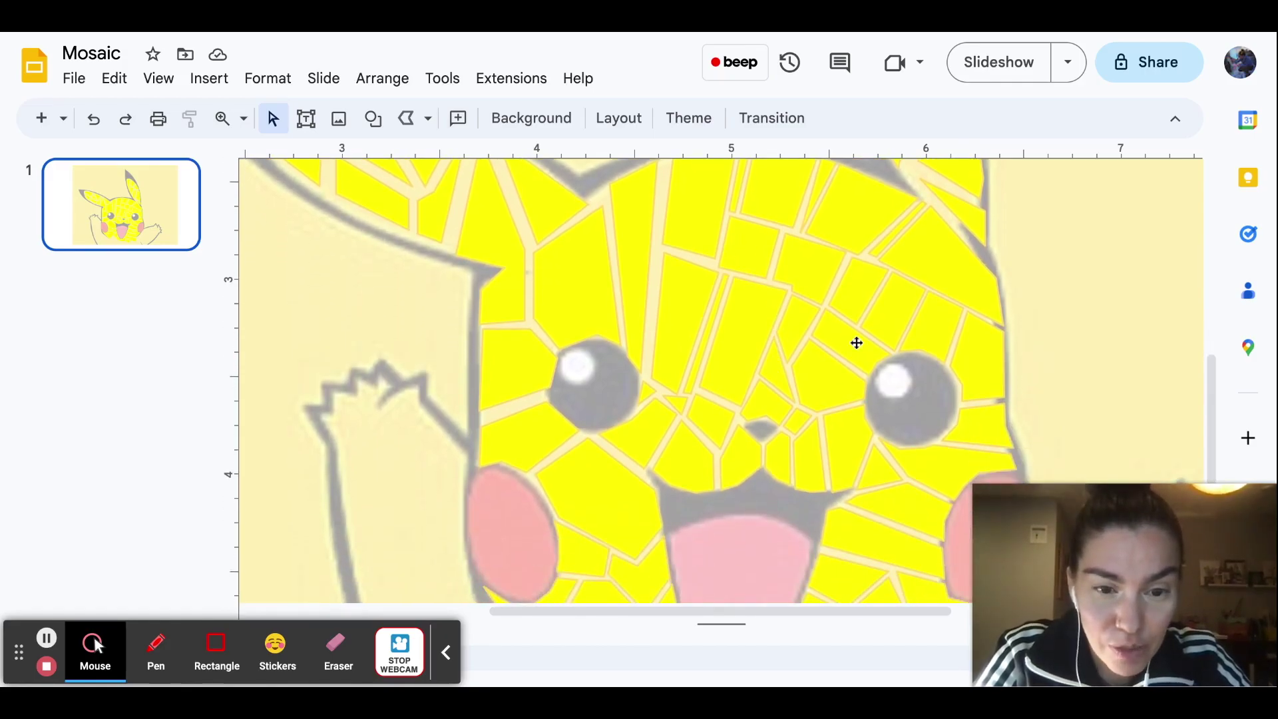
- Look over the Pikachu mosaic from the ears down to the chin
{"action": "scroll", "coordinate": [857, 342], "scroll_direction": "down", "scroll_amount": 3}
{"action": "scroll", "coordinate": [857, 343], "scroll_direction": "up", "scroll_amount": 5}
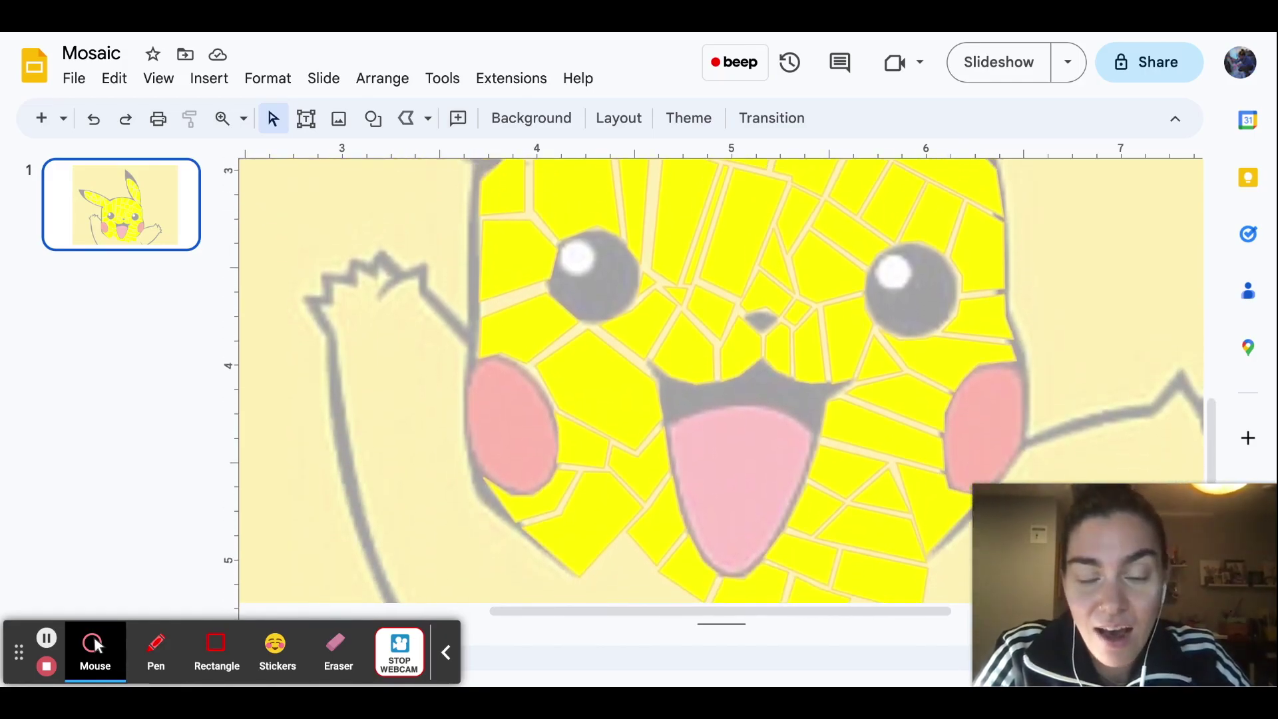
{"action": "scroll", "coordinate": [857, 343], "scroll_direction": "up", "scroll_amount": 3}
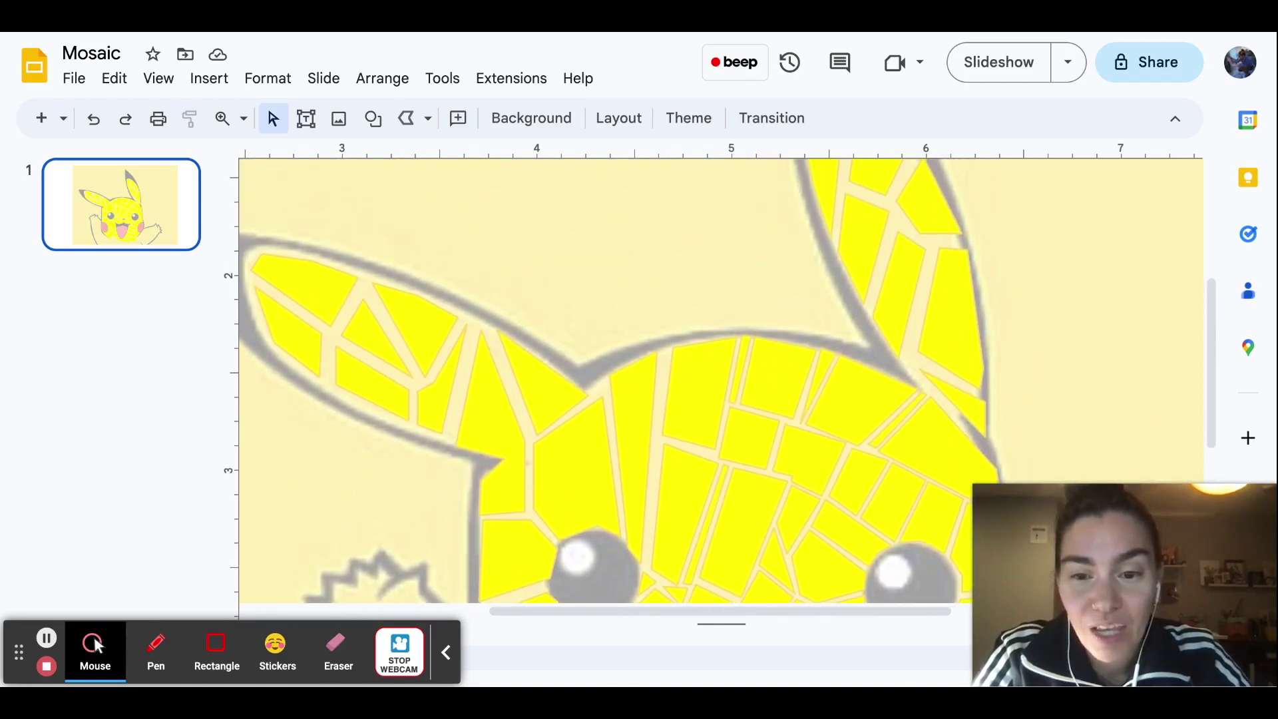
{"action": "scroll", "coordinate": [856, 343], "scroll_direction": "down", "scroll_amount": 3}
{"action": "scroll", "coordinate": [772, 360], "scroll_direction": "down", "scroll_amount": 6}
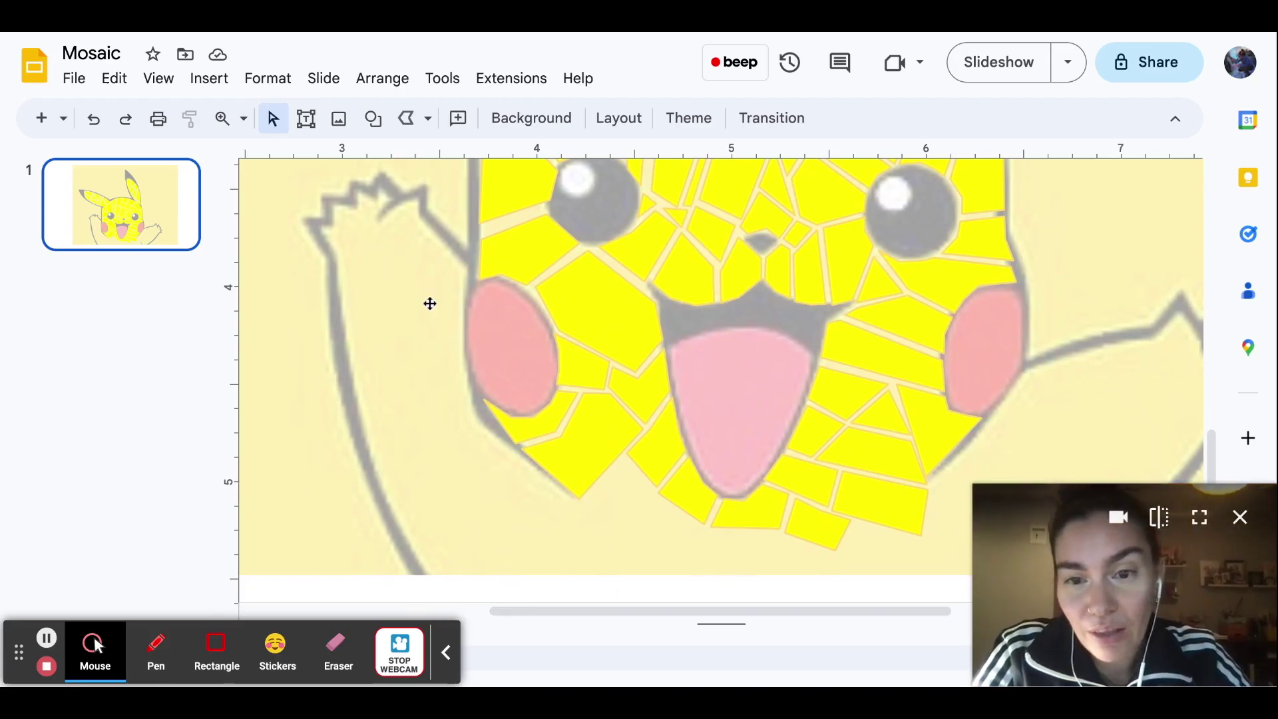
{"action": "scroll", "coordinate": [430, 304], "scroll_direction": "up", "scroll_amount": 6}
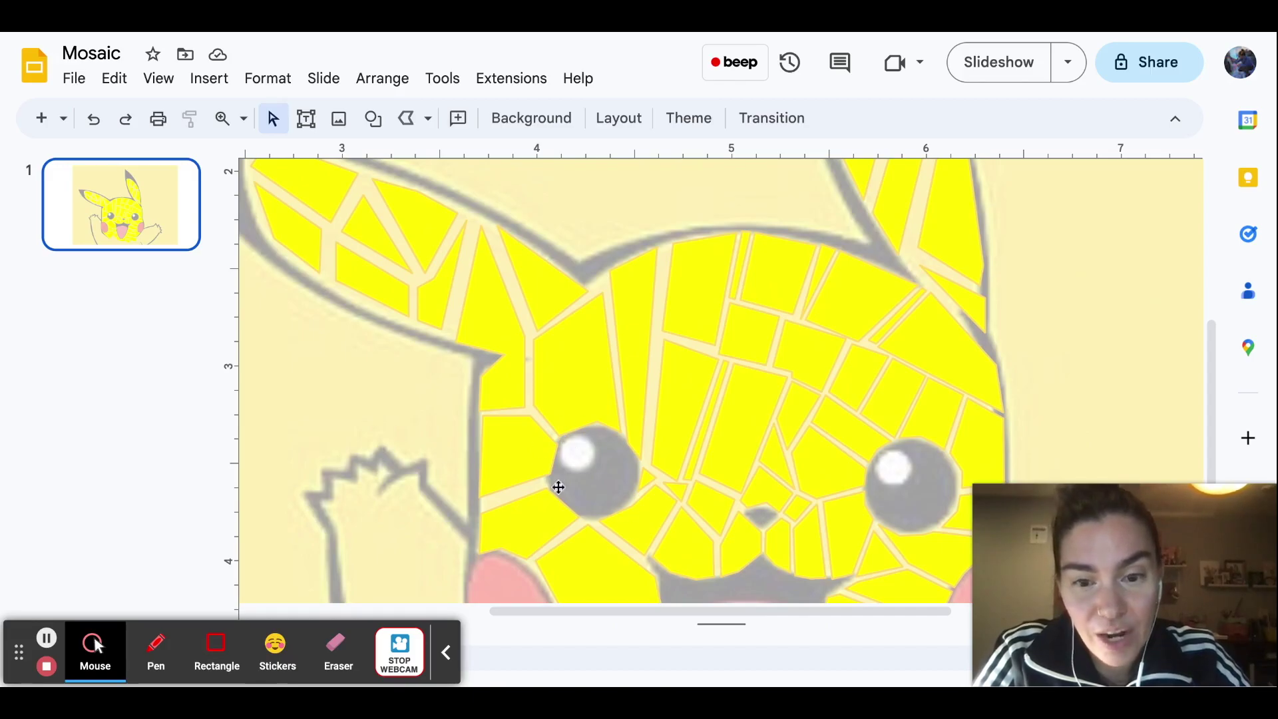
{"action": "scroll", "coordinate": [626, 470], "scroll_direction": "down", "scroll_amount": 4}
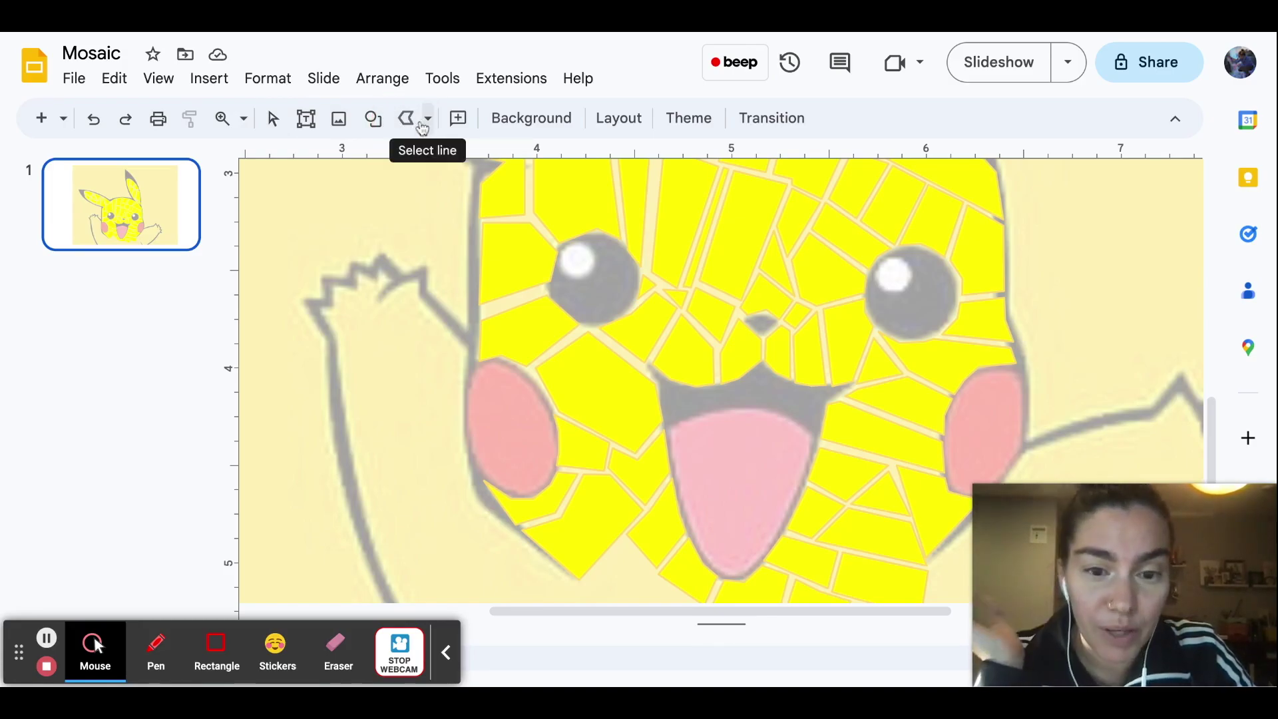
- Draw a closed polyline tile over the left eye's lower-left section, skirting the white highlight, and fill it black
{"action": "left_click", "coordinate": [159, 78]}
{"action": "mouse_move", "coordinate": [243, 517]}
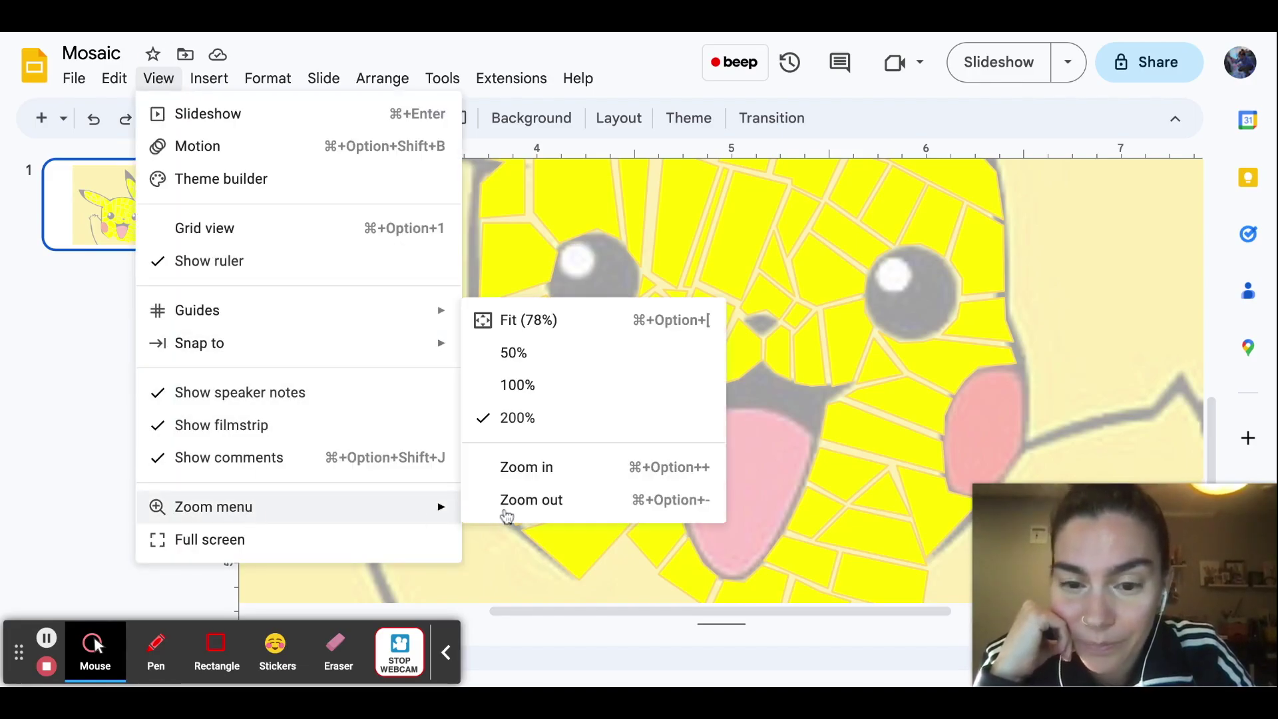
{"action": "left_click", "coordinate": [520, 466]}
{"action": "scroll", "coordinate": [545, 365], "scroll_direction": "up", "scroll_amount": 3}
{"action": "scroll", "coordinate": [545, 365], "scroll_direction": "left", "scroll_amount": 2}
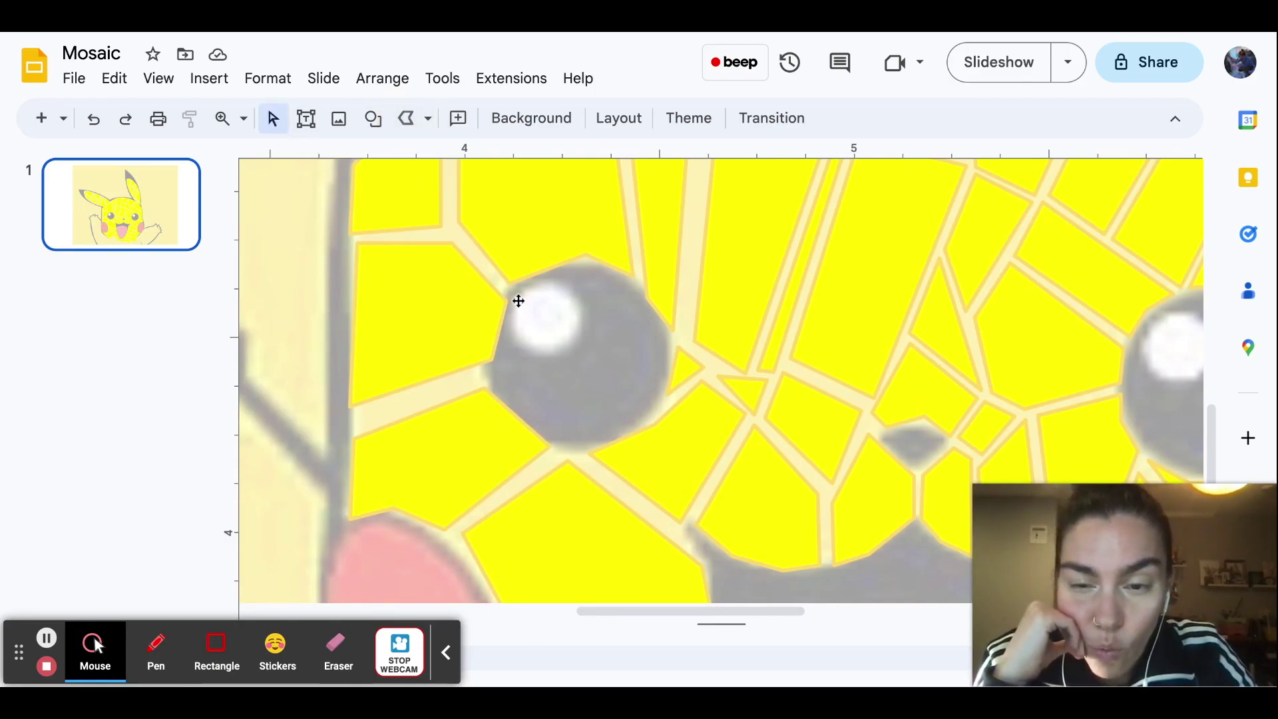
{"action": "left_click", "coordinate": [407, 119]}
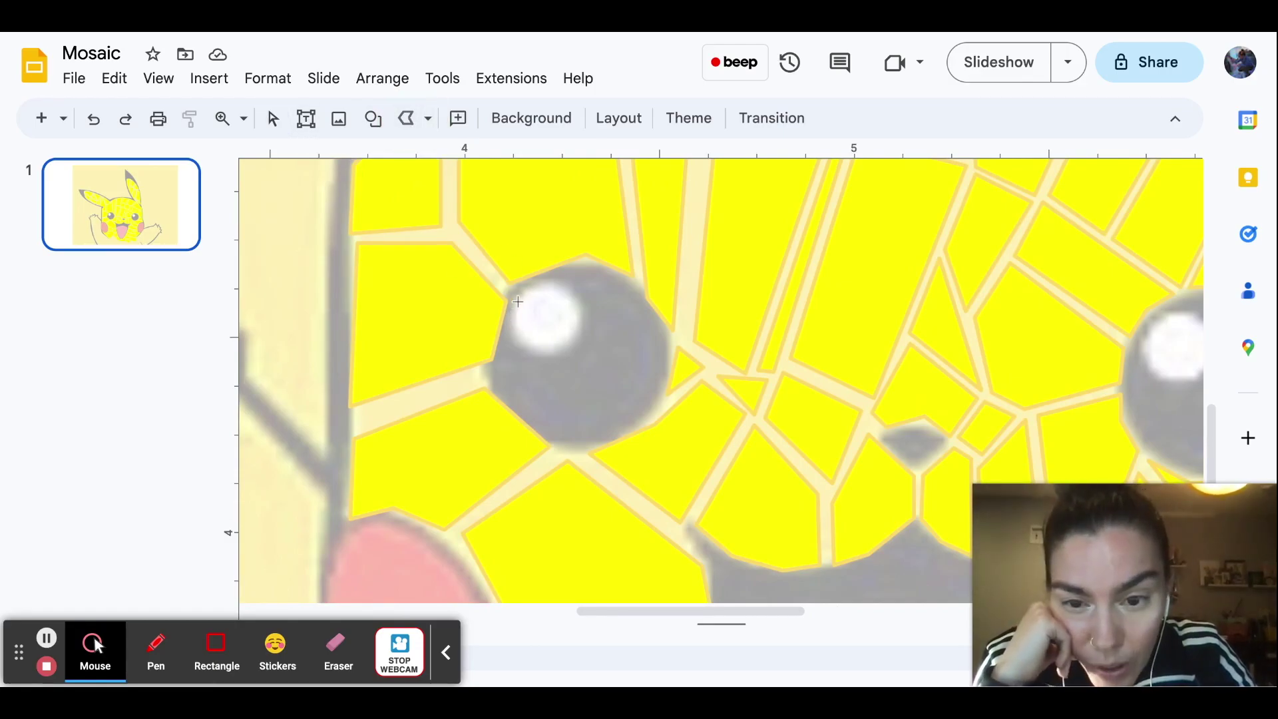
{"action": "left_click_drag", "start_coordinate": [521, 300], "coordinate": [517, 332]}
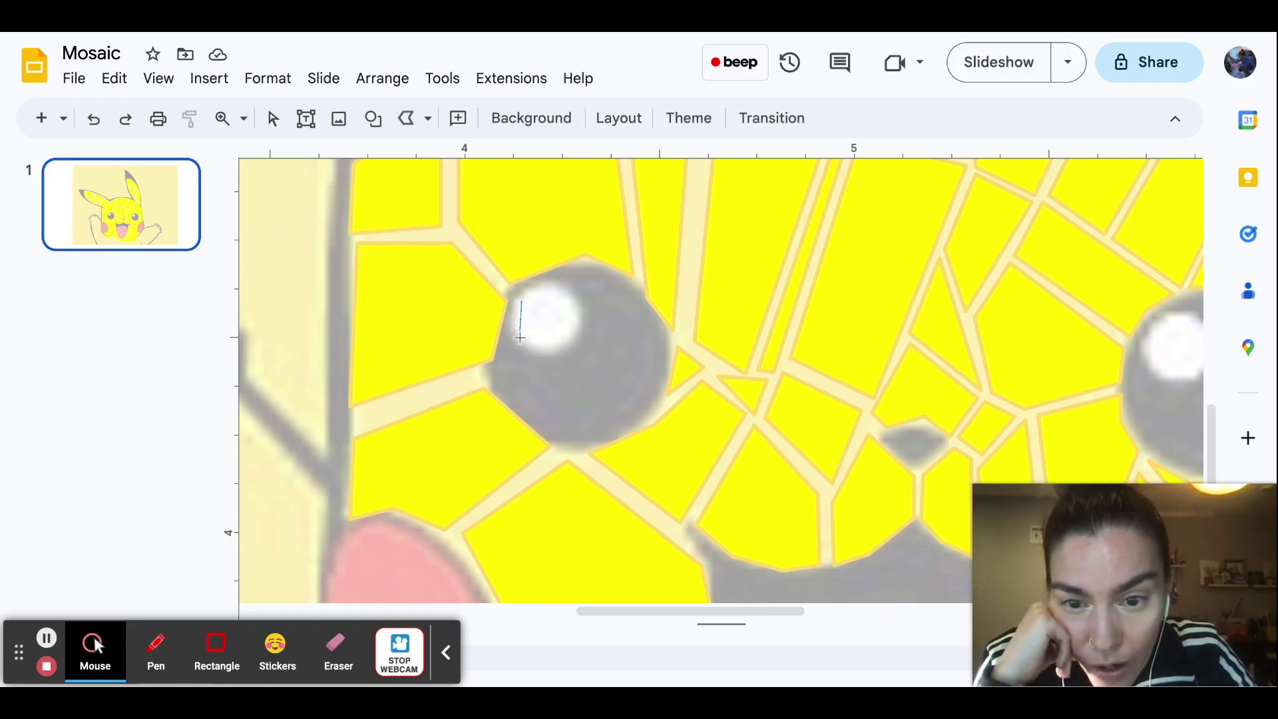
{"action": "left_click_drag", "start_coordinate": [536, 351], "coordinate": [557, 353]}
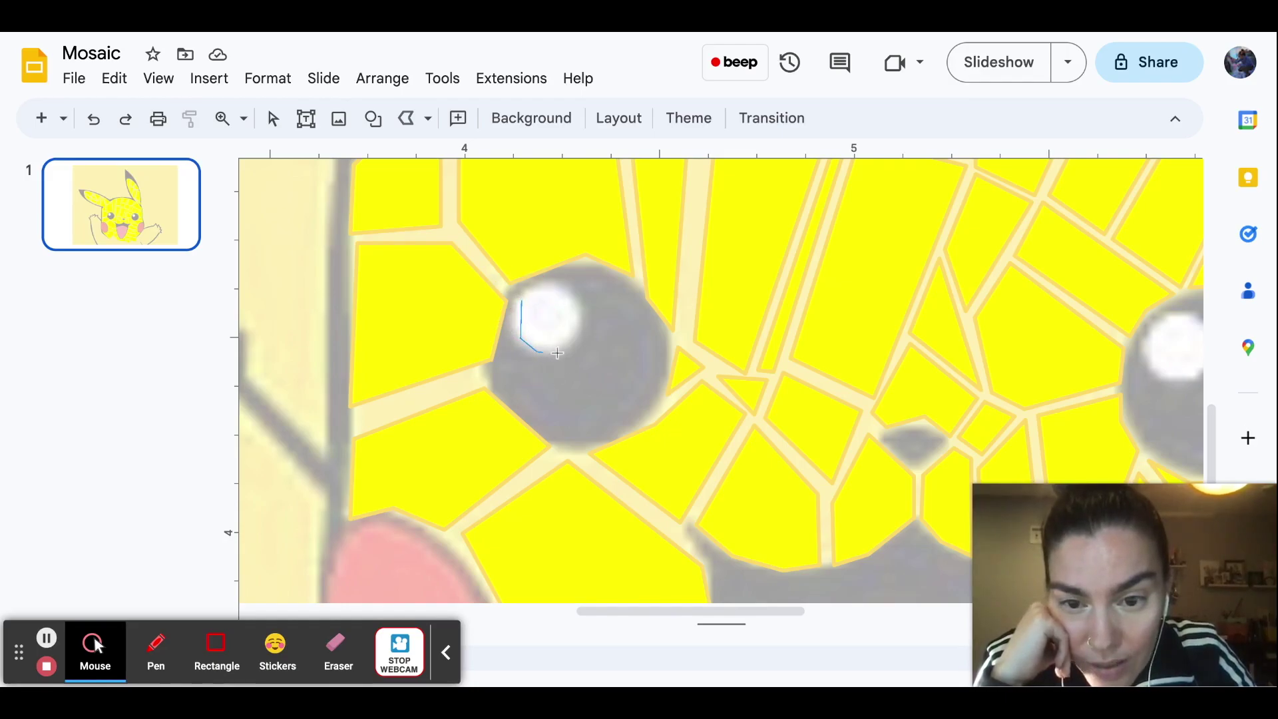
{"action": "left_click", "coordinate": [566, 352]}
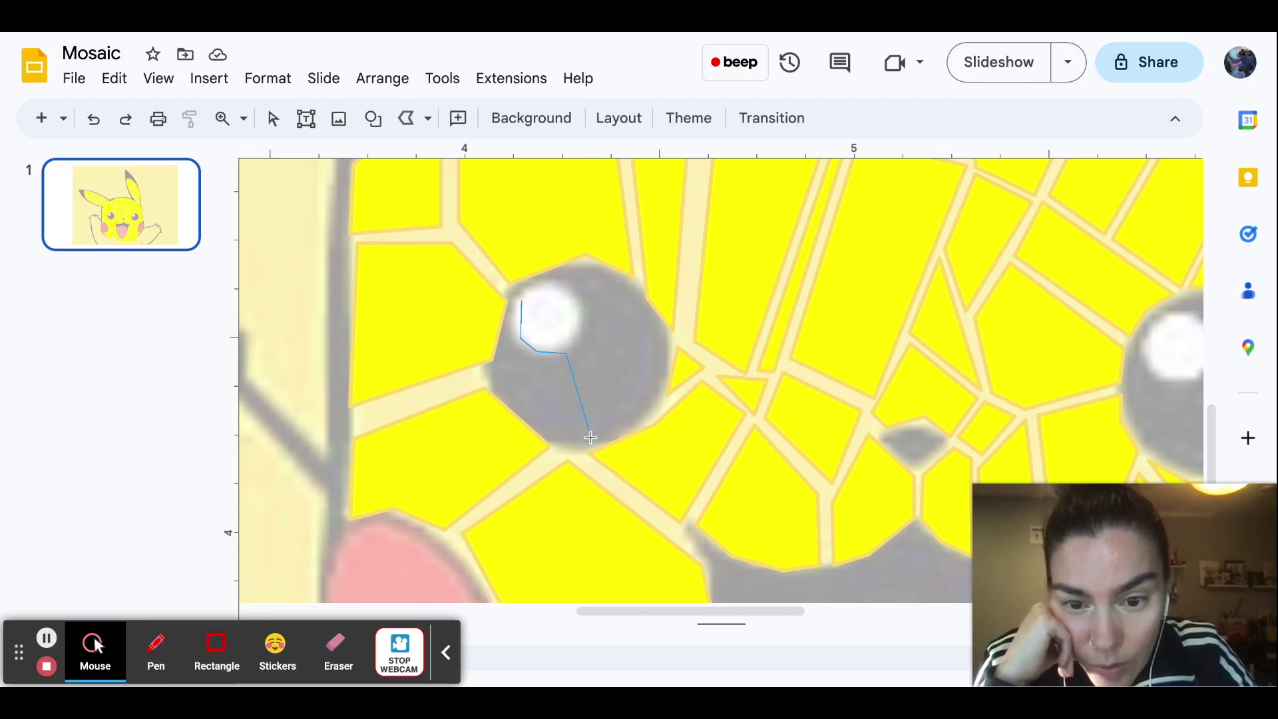
{"action": "left_click", "coordinate": [557, 440]}
{"action": "left_click", "coordinate": [492, 384]}
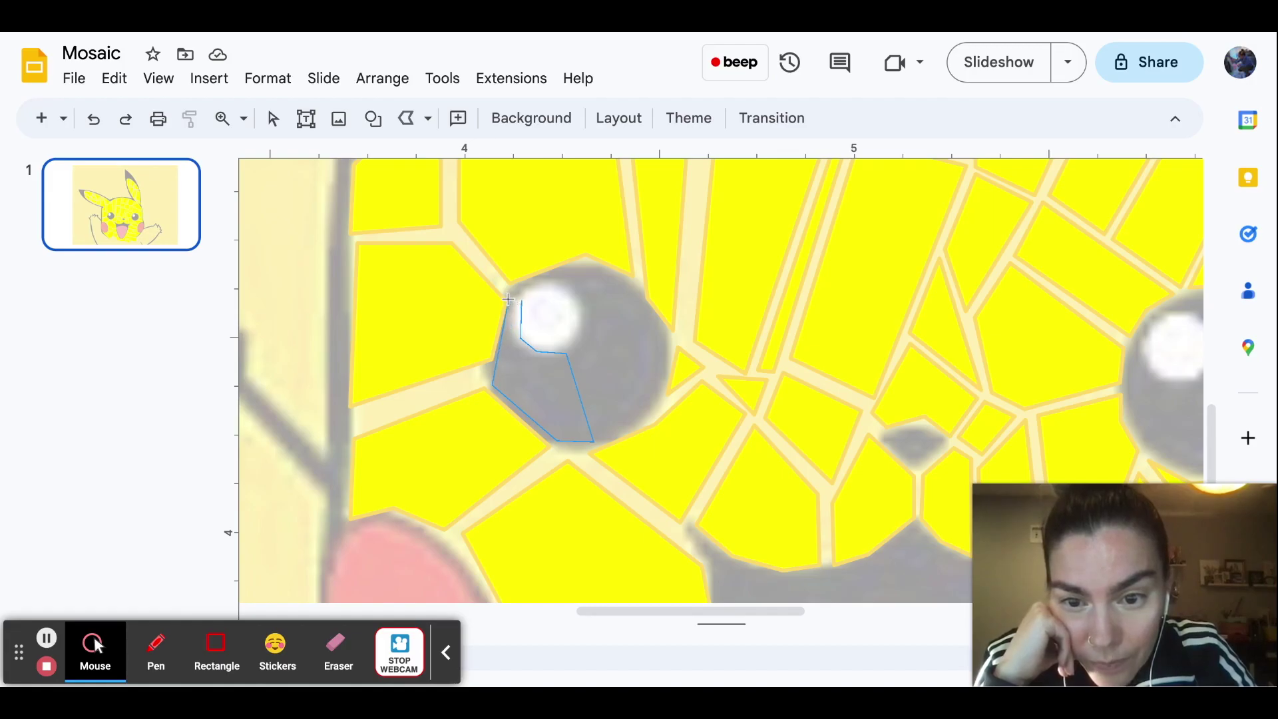
{"action": "left_click", "coordinate": [518, 301]}
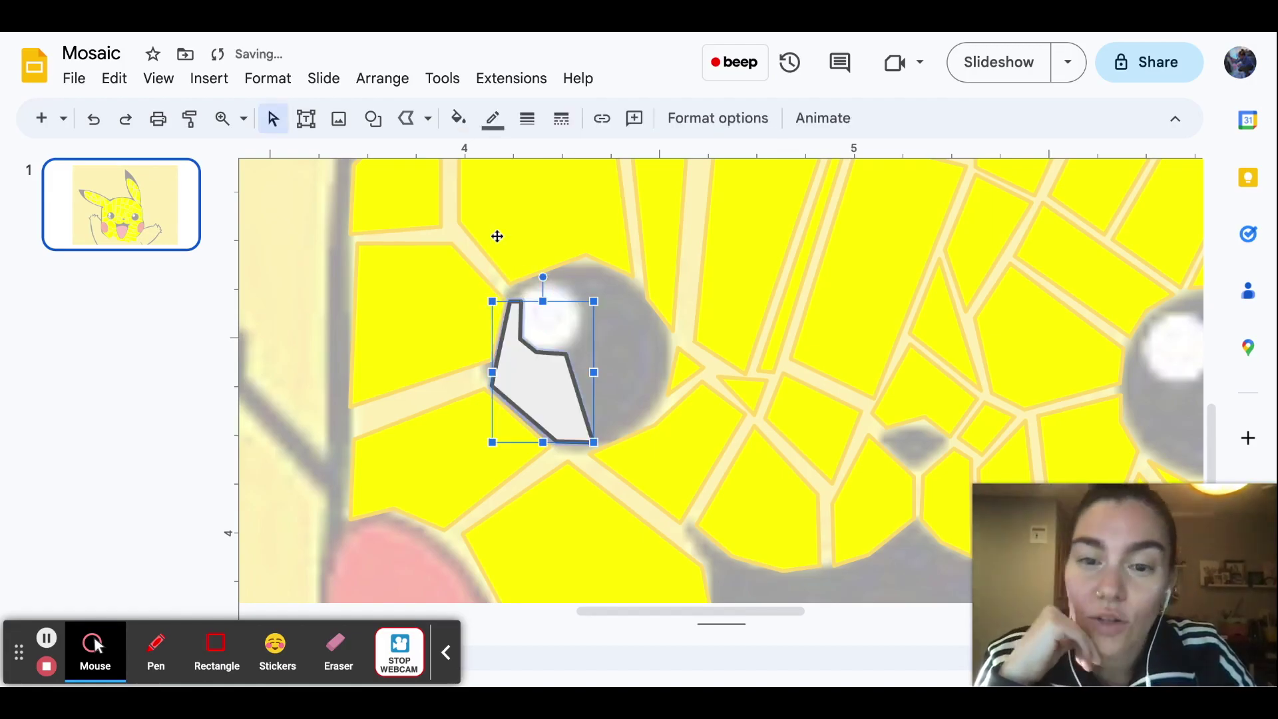
{"action": "left_click", "coordinate": [458, 118]}
{"action": "left_click", "coordinate": [466, 219]}
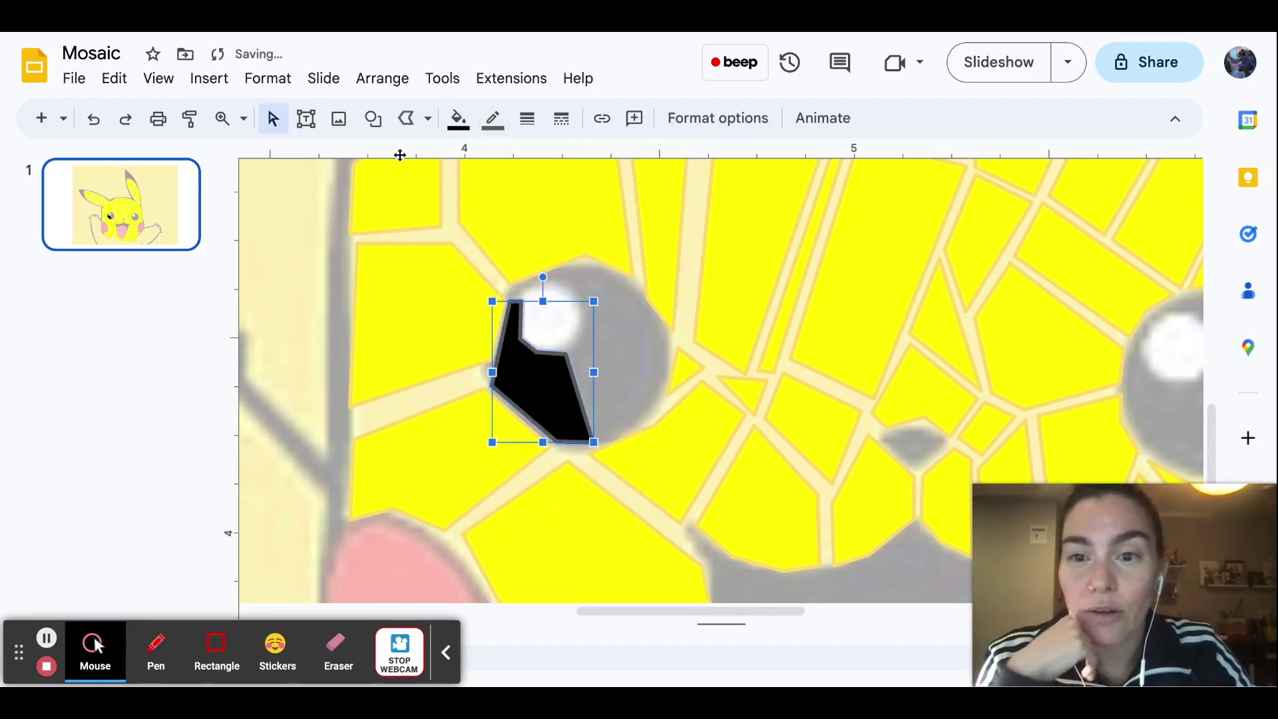
- Draw a closed black tile across the top of the left eye, following the upper edge of the white highlight
{"action": "left_click", "coordinate": [406, 119]}
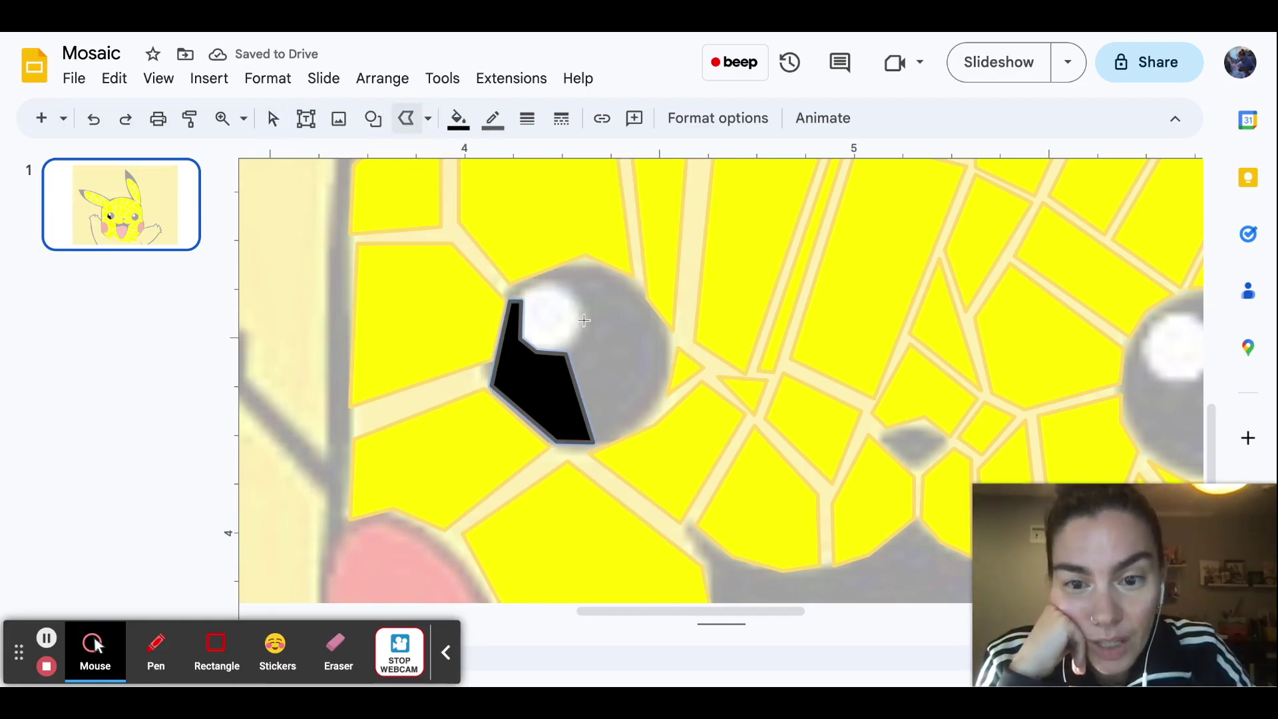
{"action": "left_click", "coordinate": [512, 293]}
{"action": "left_click", "coordinate": [525, 294]}
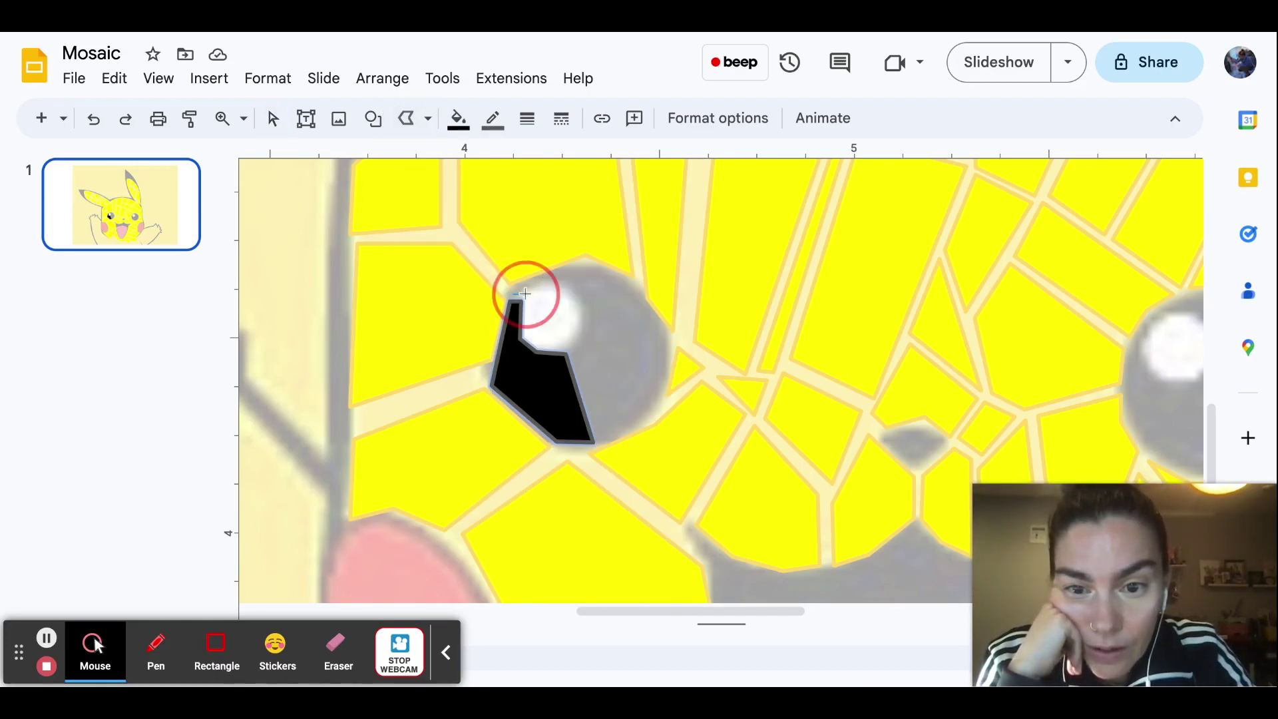
{"action": "left_click", "coordinate": [542, 285]}
{"action": "left_click", "coordinate": [567, 287]}
{"action": "left_click", "coordinate": [581, 304]}
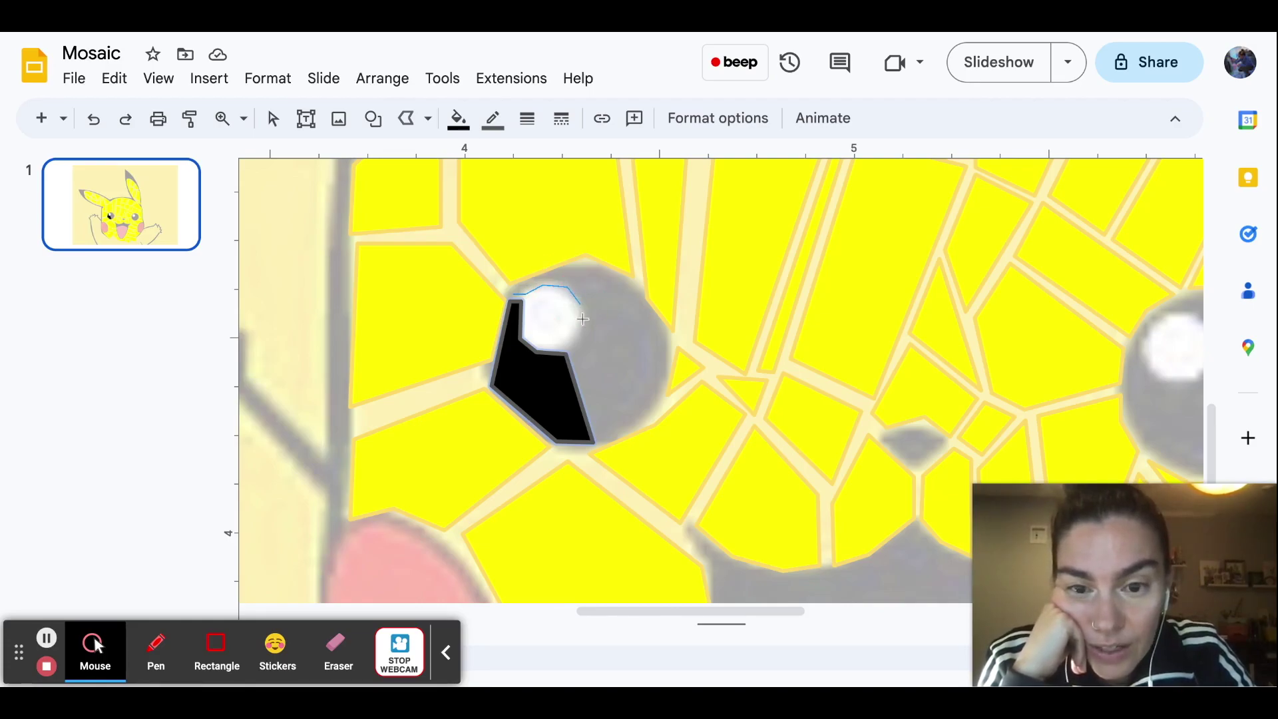
{"action": "left_click", "coordinate": [579, 333]}
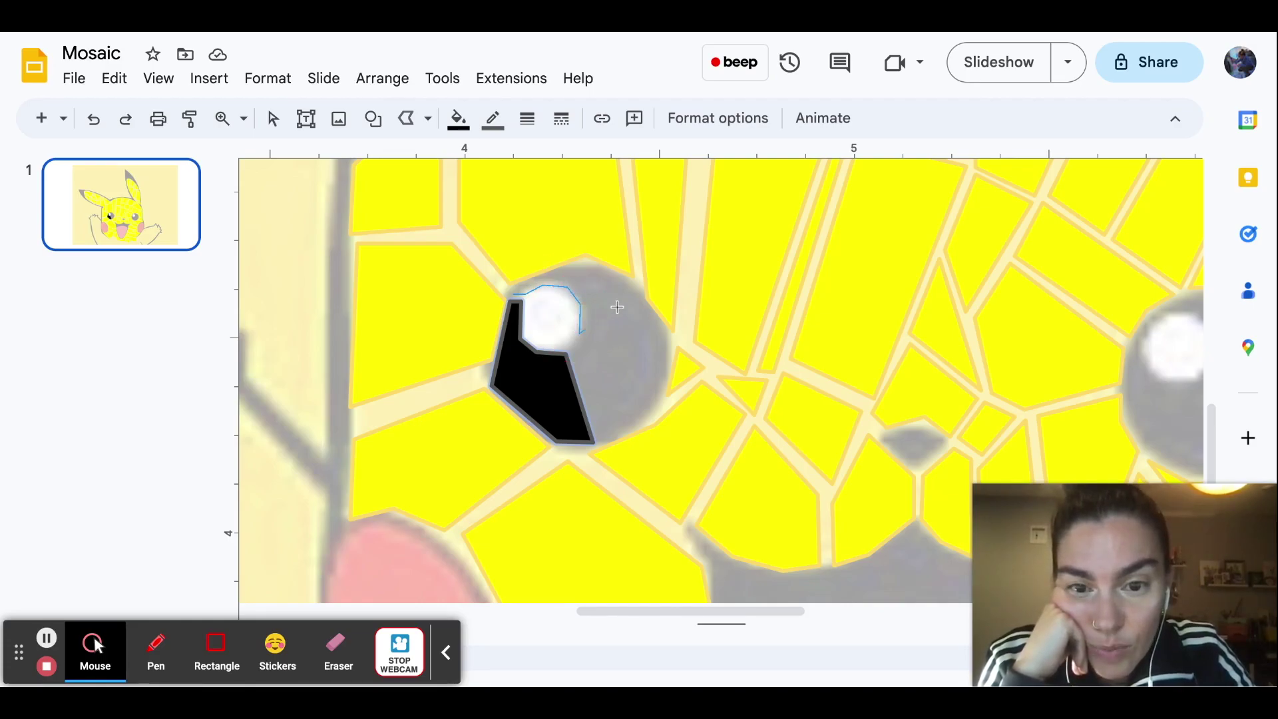
{"action": "left_click", "coordinate": [638, 289]}
{"action": "left_click", "coordinate": [587, 263]}
{"action": "left_click", "coordinate": [514, 291]}
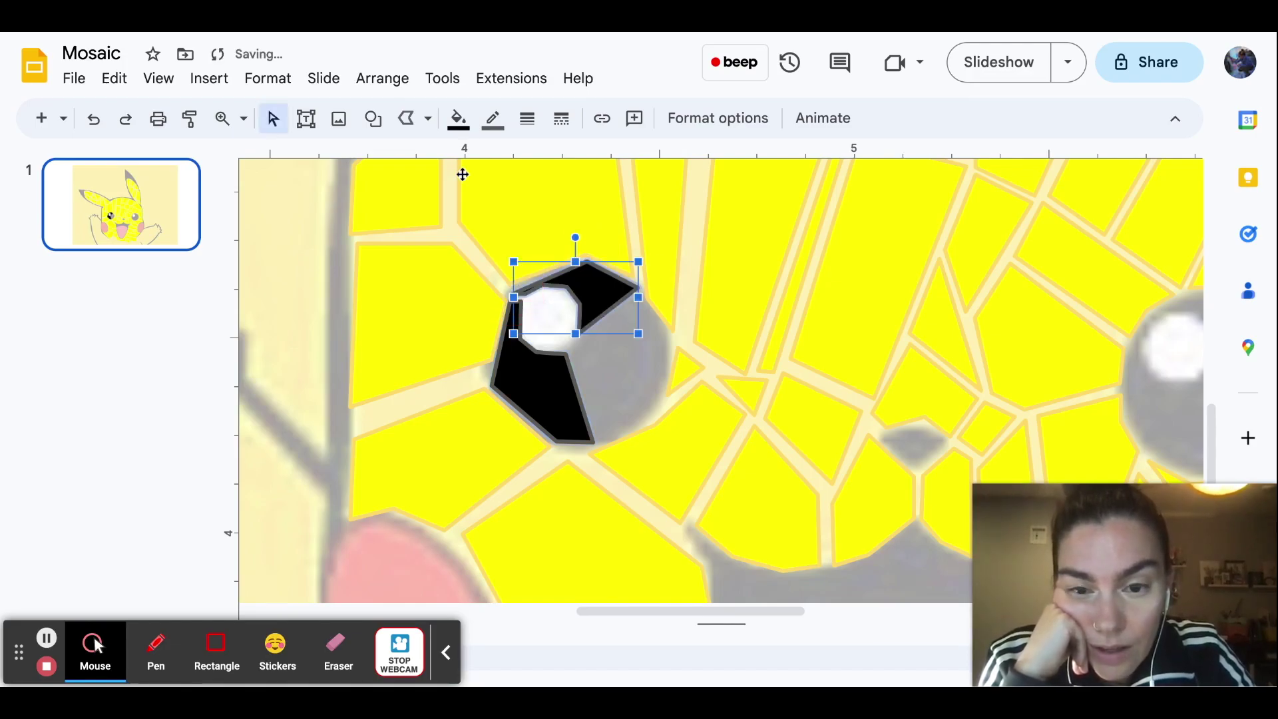
- Draw a four-sided black tile over the left eye's middle-right section, leaving thin gaps to the neighbouring tiles
{"action": "left_click", "coordinate": [577, 339]}
{"action": "left_click", "coordinate": [593, 415]}
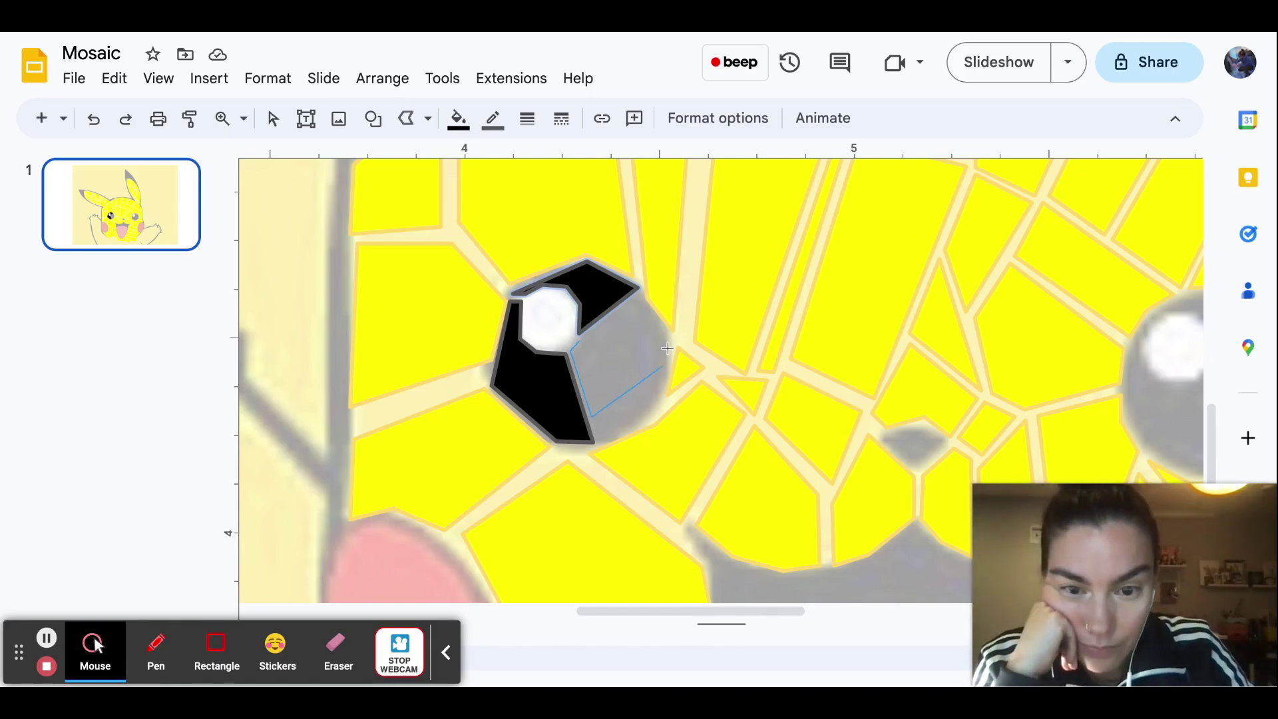
{"action": "left_click", "coordinate": [643, 305]}
{"action": "left_click", "coordinate": [579, 342]}
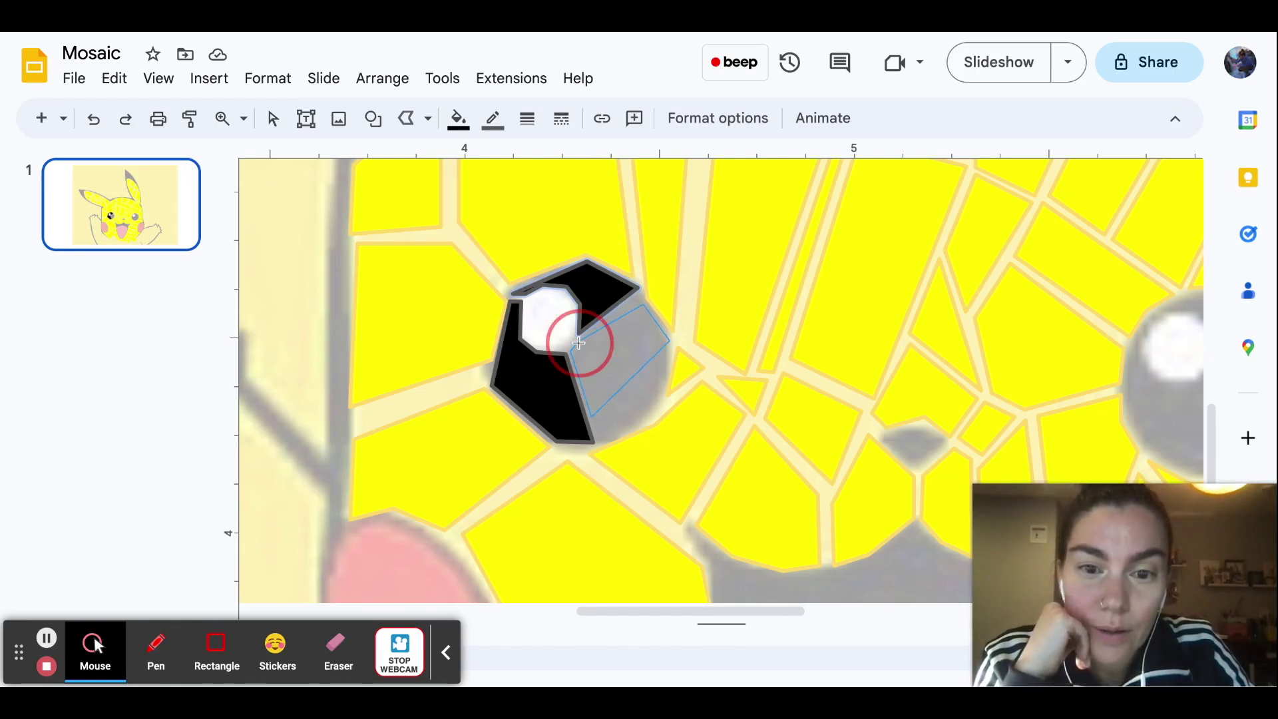
- Draw a narrow black tile along the left eye's lower-right edge to fill its remaining grey area
{"action": "left_click", "coordinate": [412, 122]}
{"action": "left_click", "coordinate": [592, 420]}
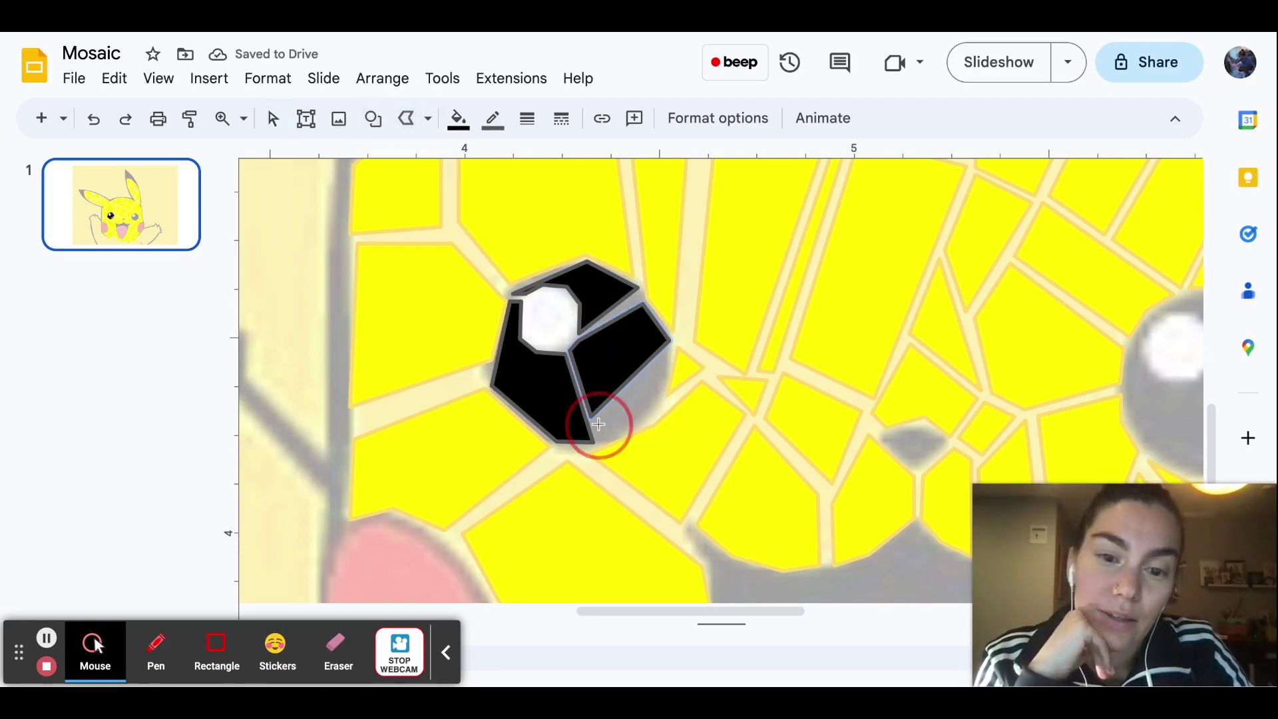
{"action": "left_click", "coordinate": [604, 439]}
{"action": "left_click", "coordinate": [656, 412]}
{"action": "left_click", "coordinate": [669, 358]}
{"action": "left_click", "coordinate": [595, 422]}
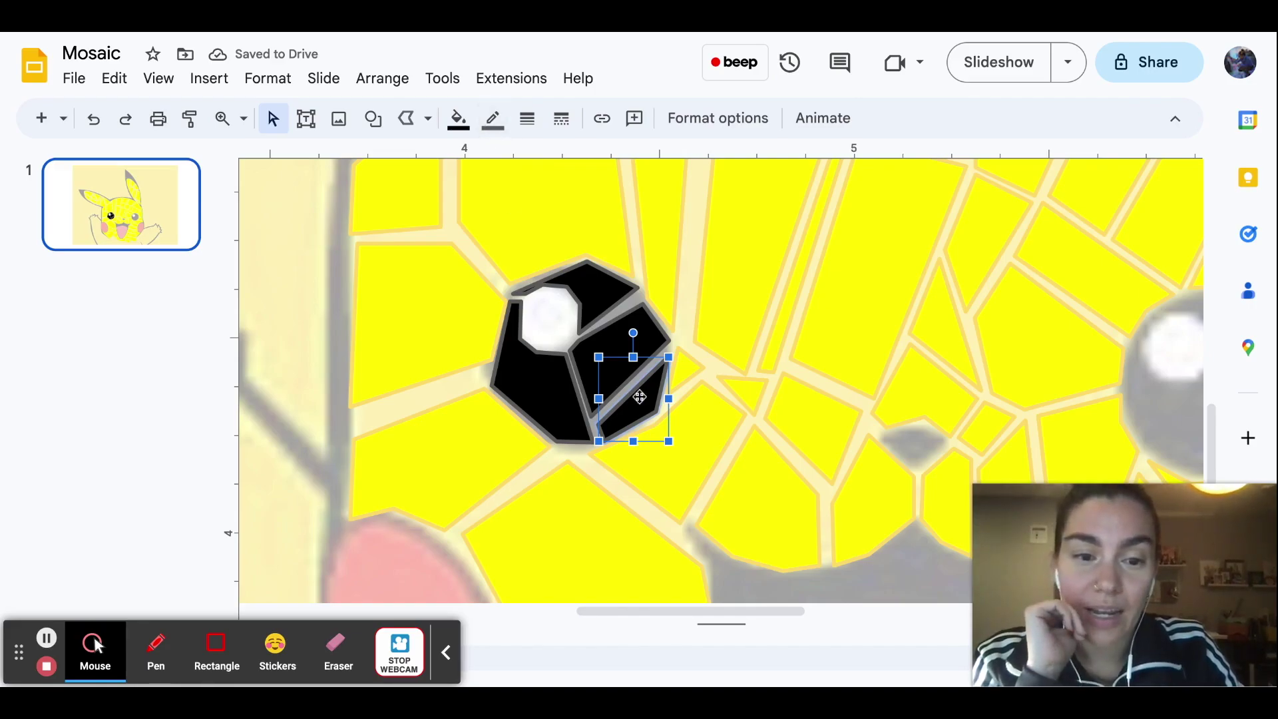
- Trace Pikachu's nose with a closed four-sided black tile
{"action": "left_click", "coordinate": [406, 118]}
{"action": "left_click_drag", "start_coordinate": [883, 437], "coordinate": [909, 461]}
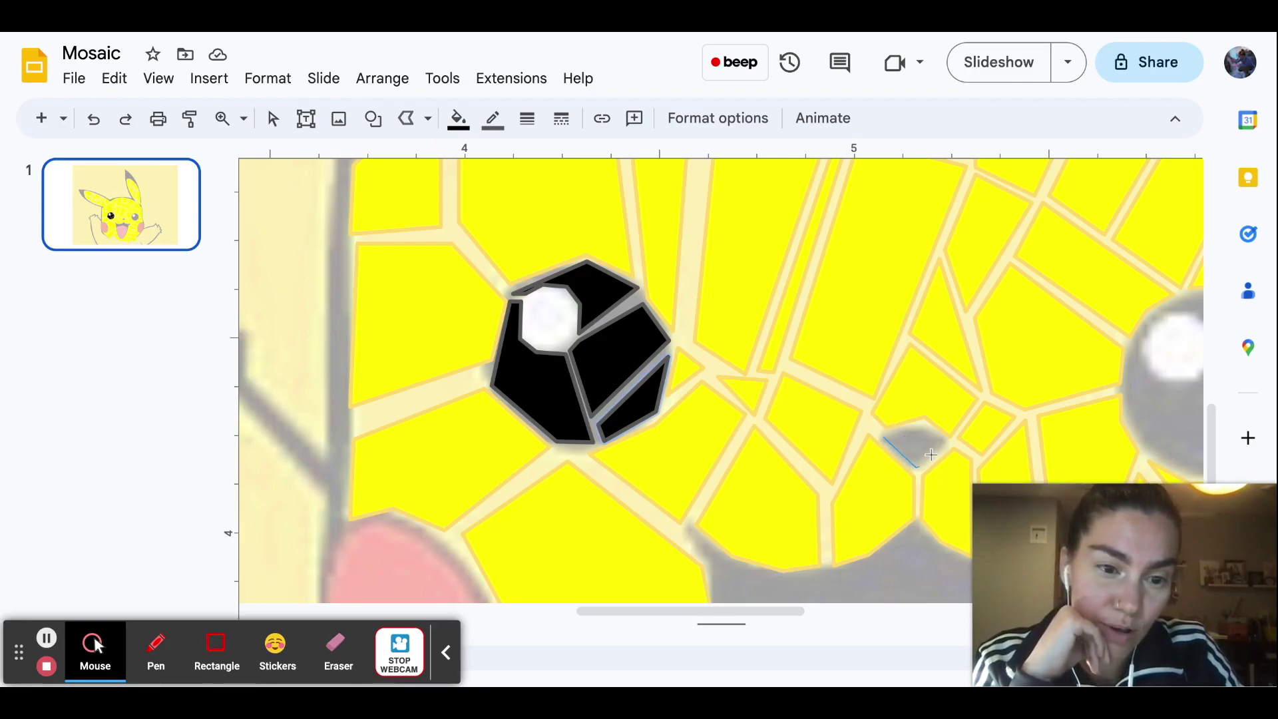
{"action": "left_click", "coordinate": [926, 428]}
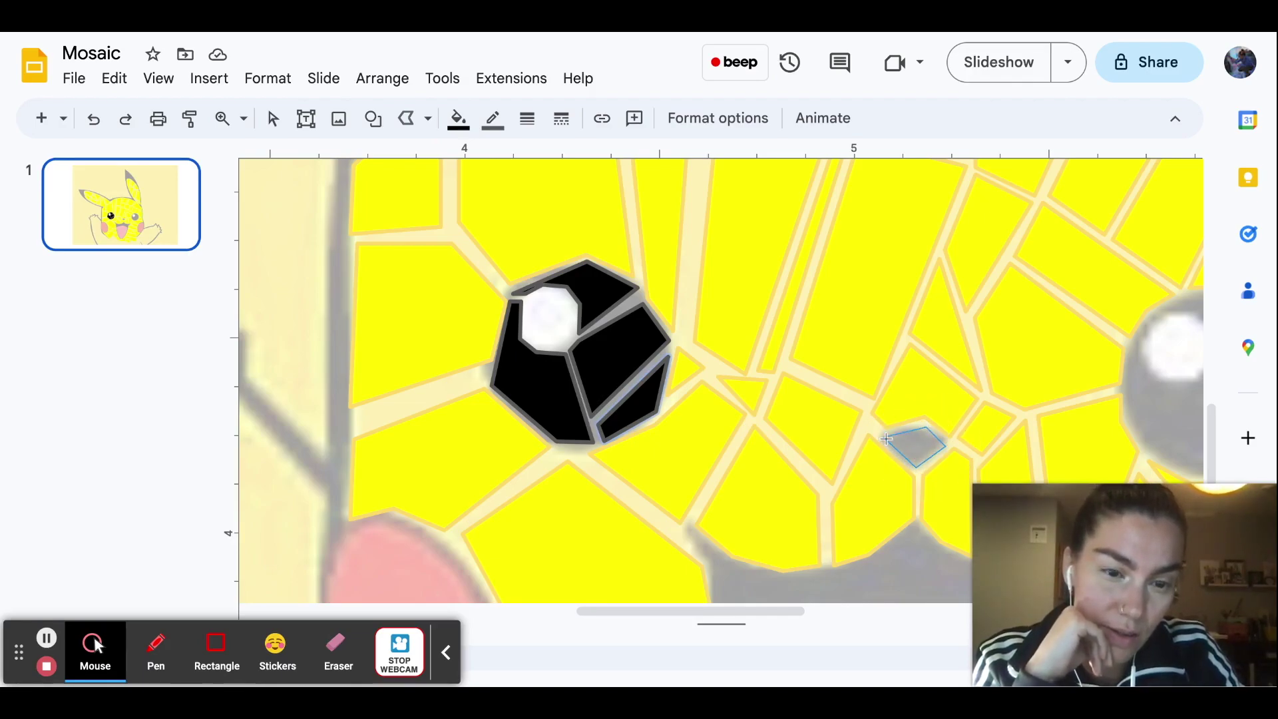
{"action": "left_click", "coordinate": [885, 436]}
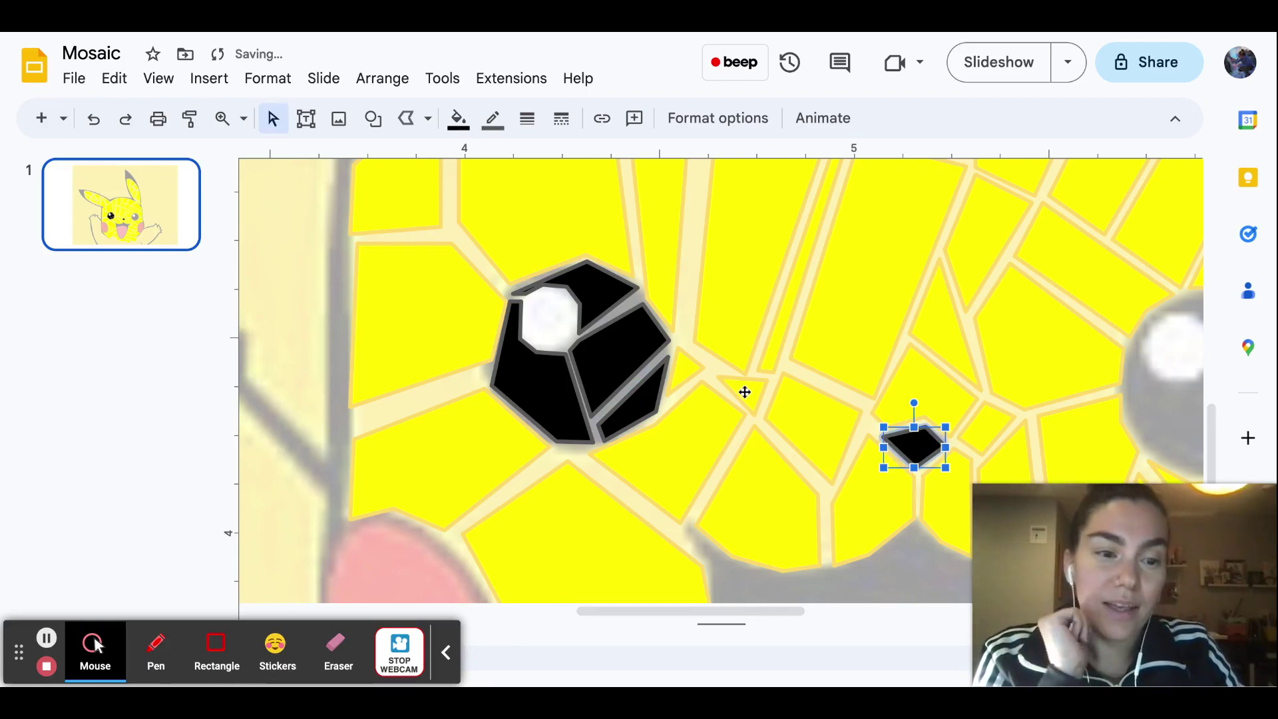
{"action": "left_click", "coordinate": [404, 120]}
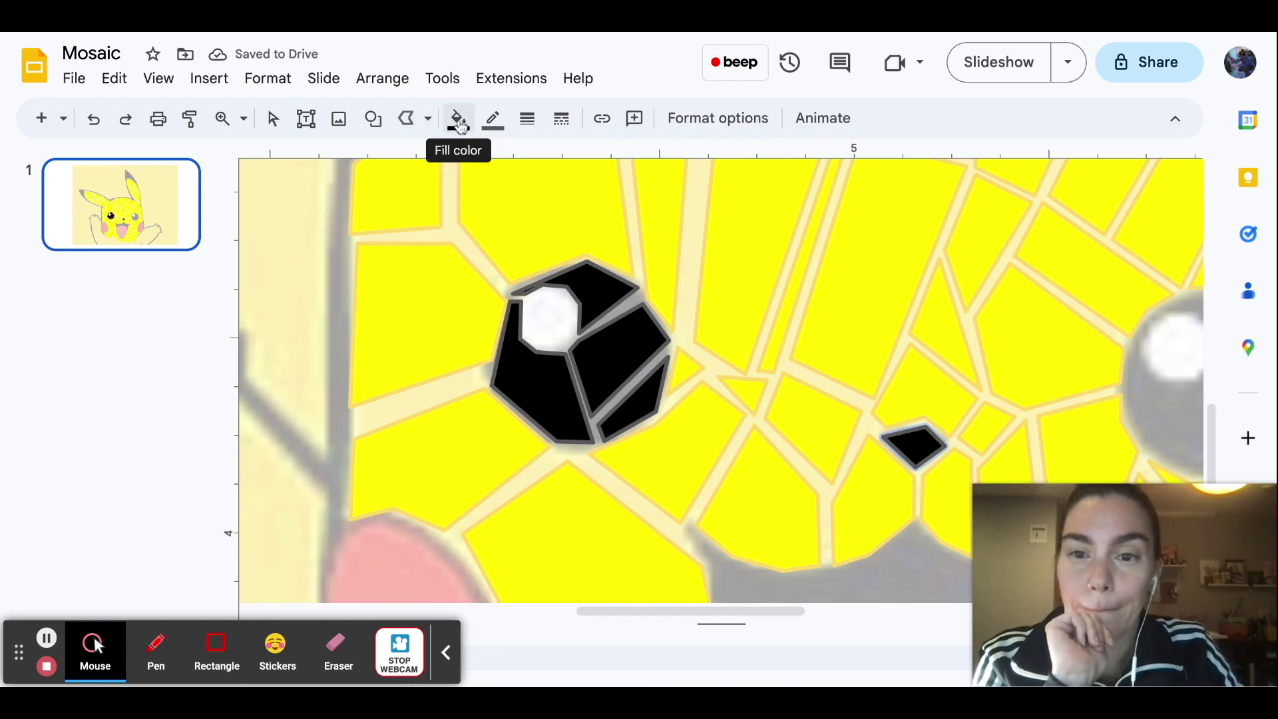
{"action": "left_click", "coordinate": [460, 123]}
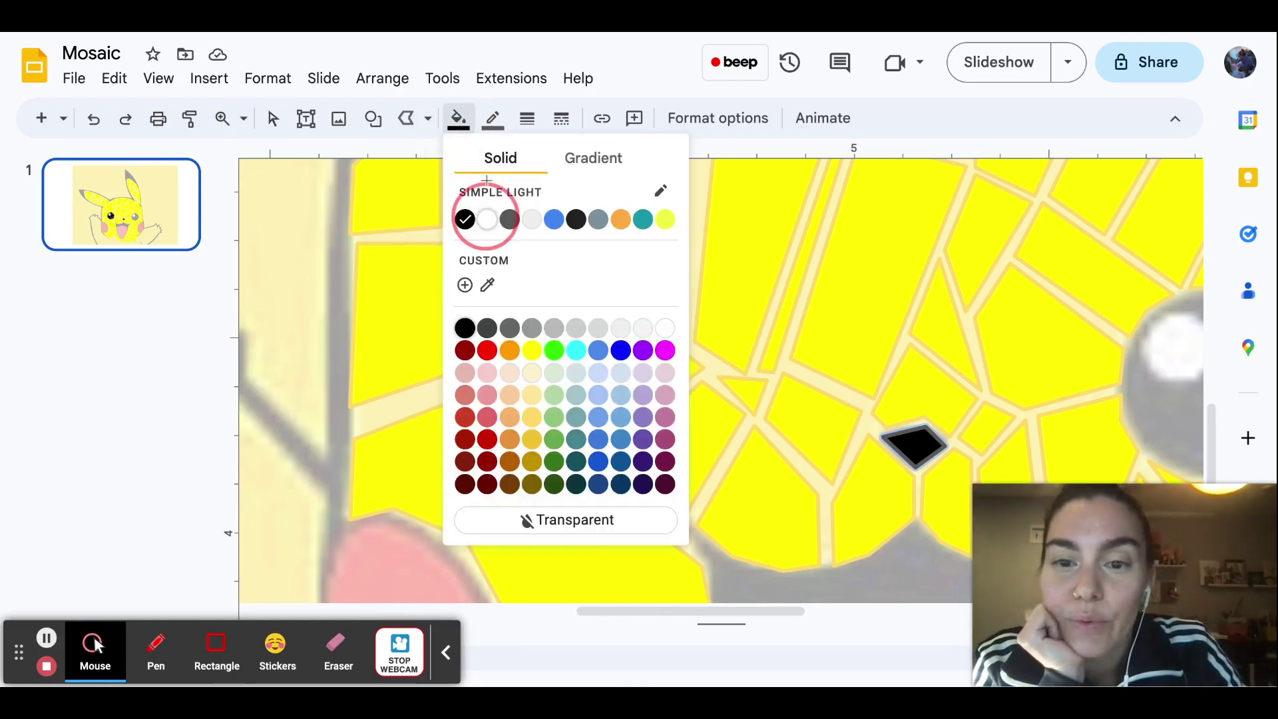
{"action": "left_click", "coordinate": [487, 219]}
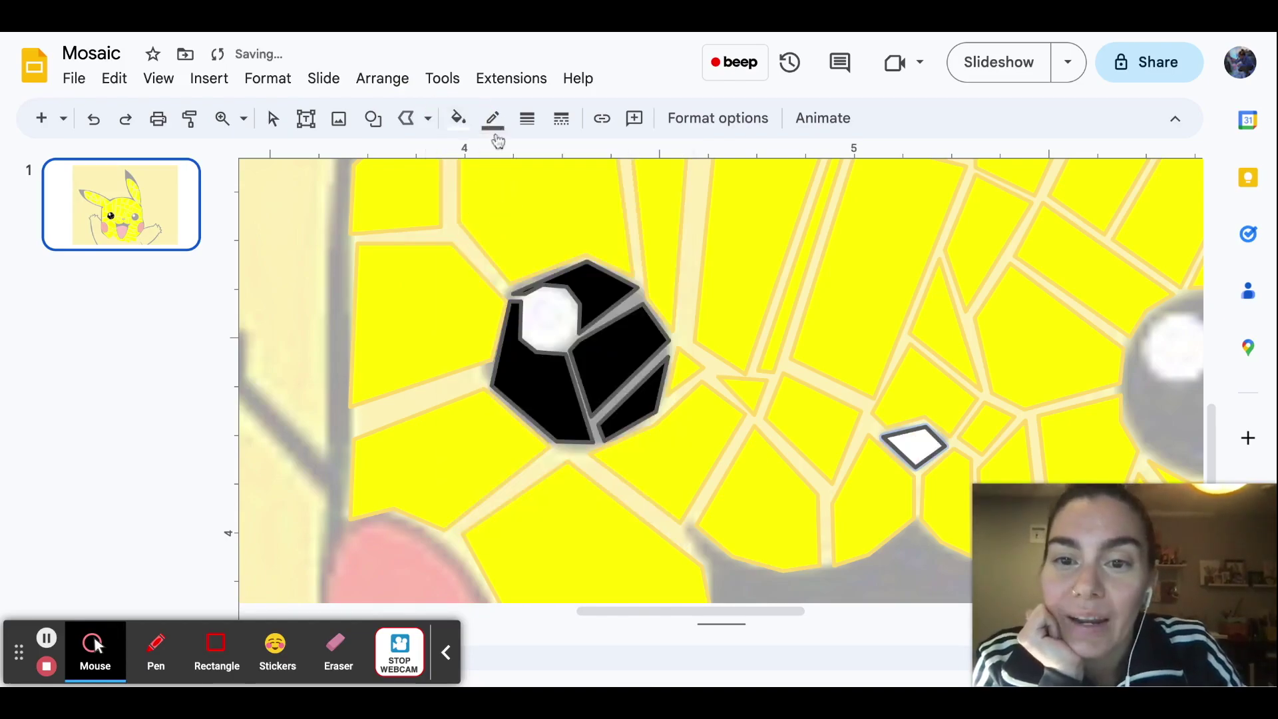
{"action": "left_click", "coordinate": [410, 120]}
{"action": "left_click", "coordinate": [458, 120]}
{"action": "left_click", "coordinate": [470, 219]}
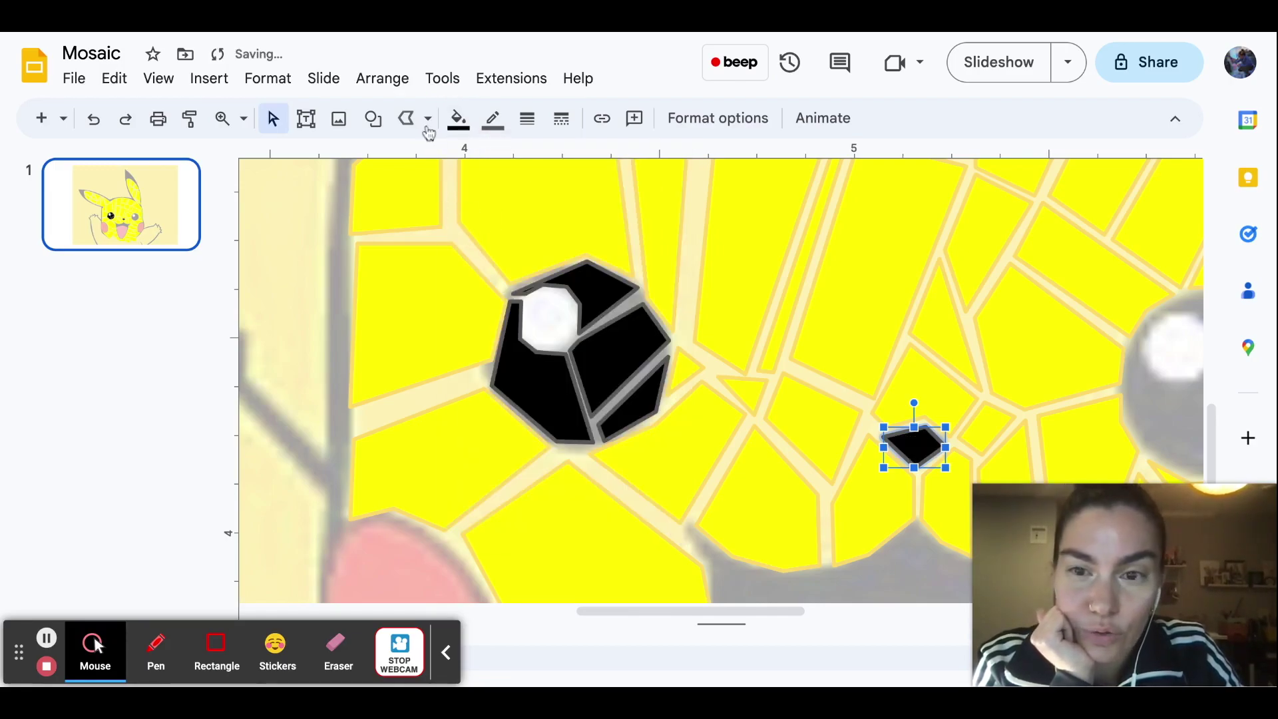
- Trace the round highlight in the left eye with a closed polyline tile and fill it white
{"action": "left_click", "coordinate": [407, 120]}
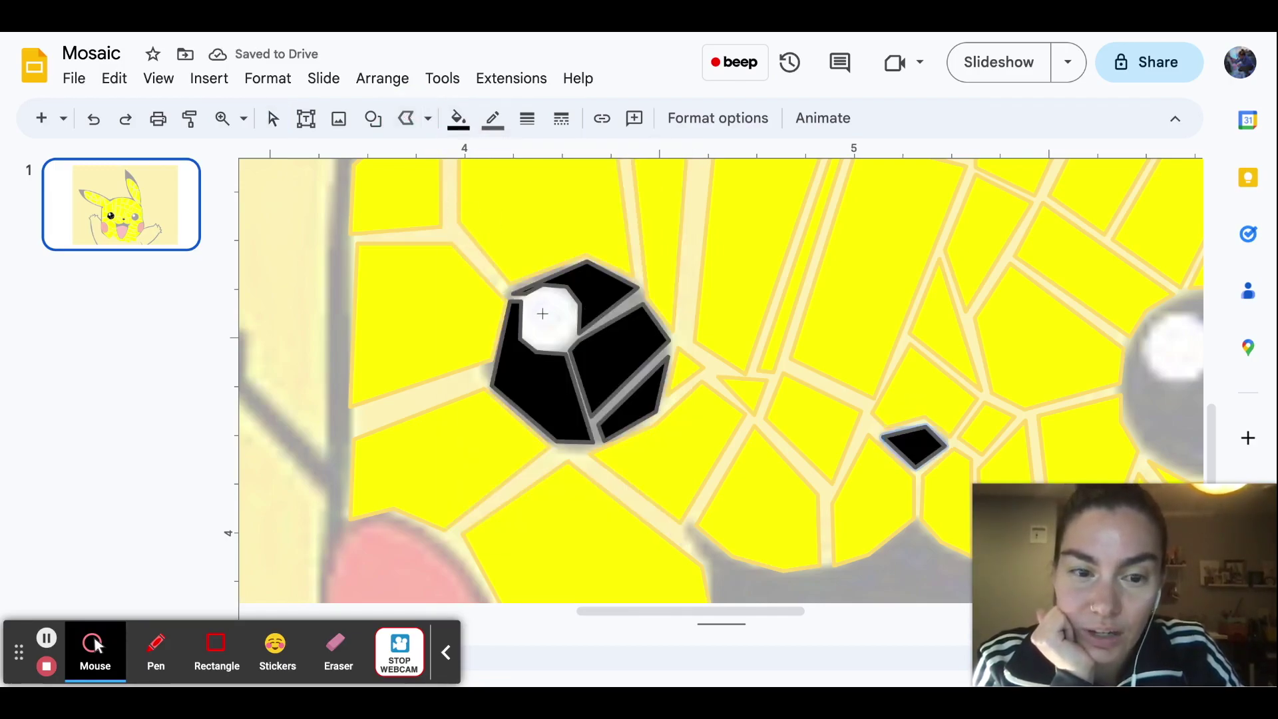
{"action": "left_click", "coordinate": [408, 120]}
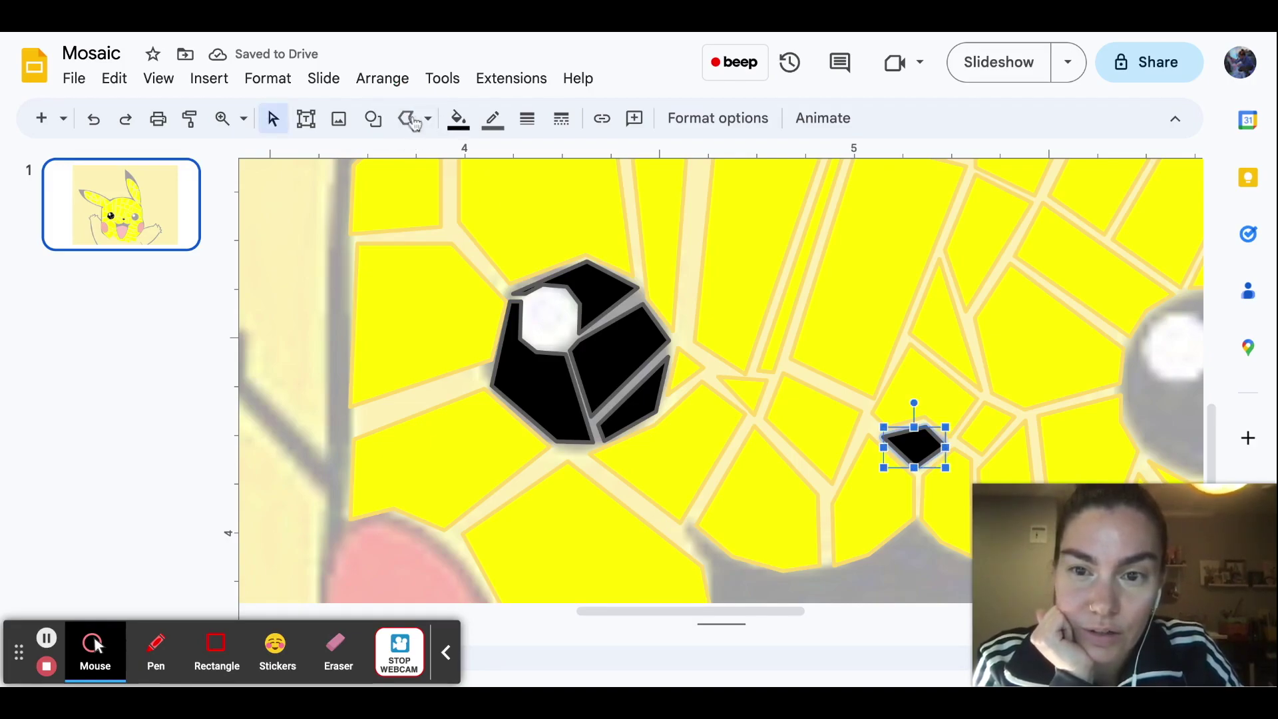
{"action": "left_click", "coordinate": [407, 120]}
{"action": "left_click", "coordinate": [531, 301]}
{"action": "left_click", "coordinate": [528, 324]}
{"action": "left_click", "coordinate": [547, 346]}
{"action": "left_click", "coordinate": [571, 341]}
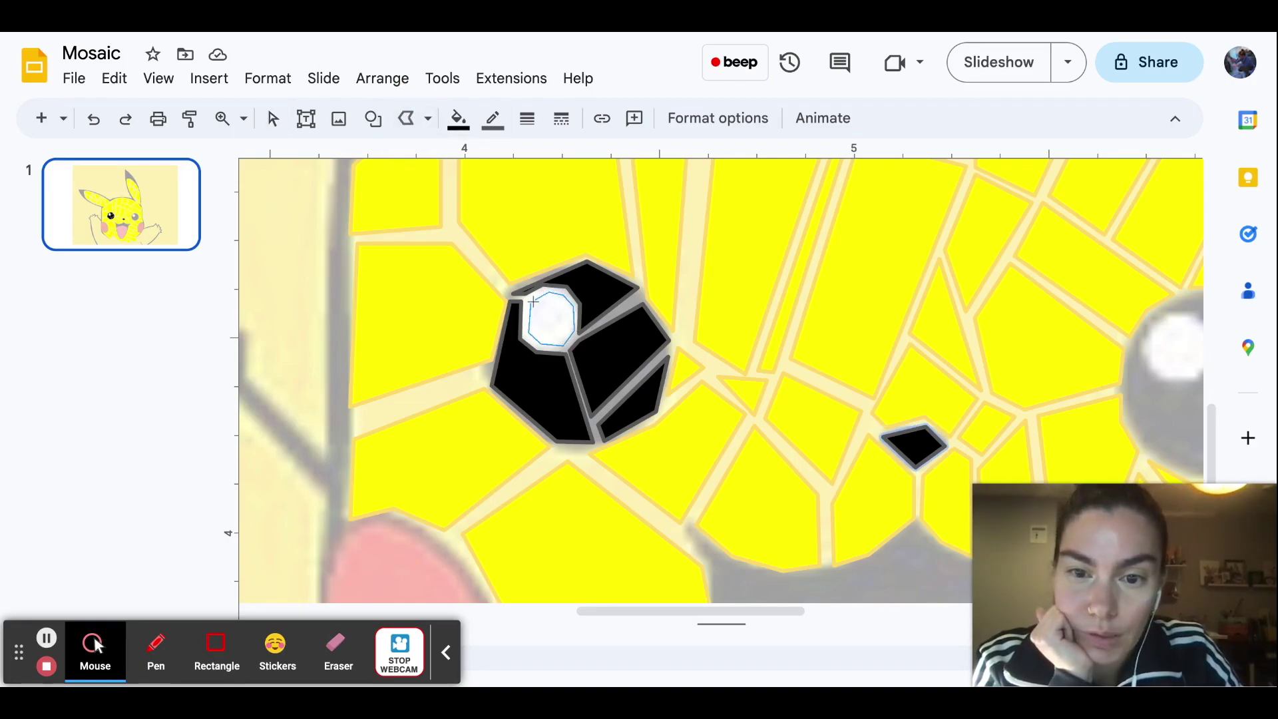
{"action": "left_click", "coordinate": [533, 301]}
{"action": "left_click", "coordinate": [458, 119]}
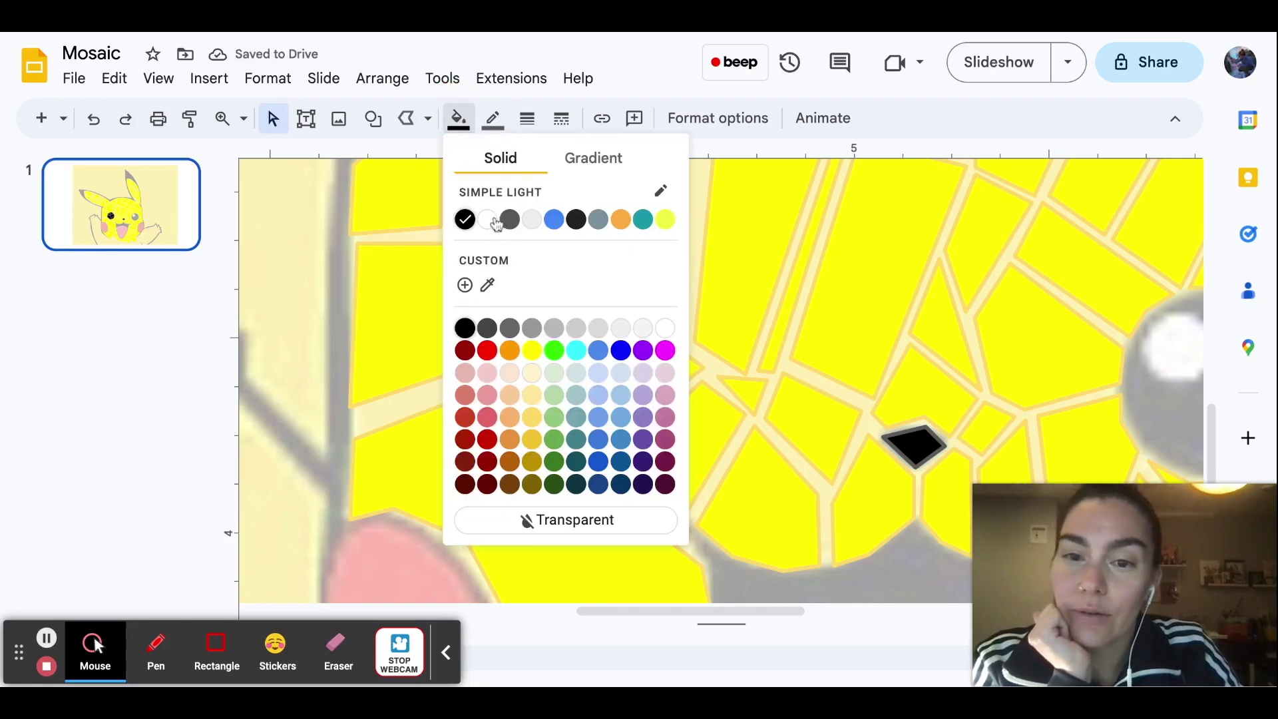
{"action": "left_click", "coordinate": [492, 221]}
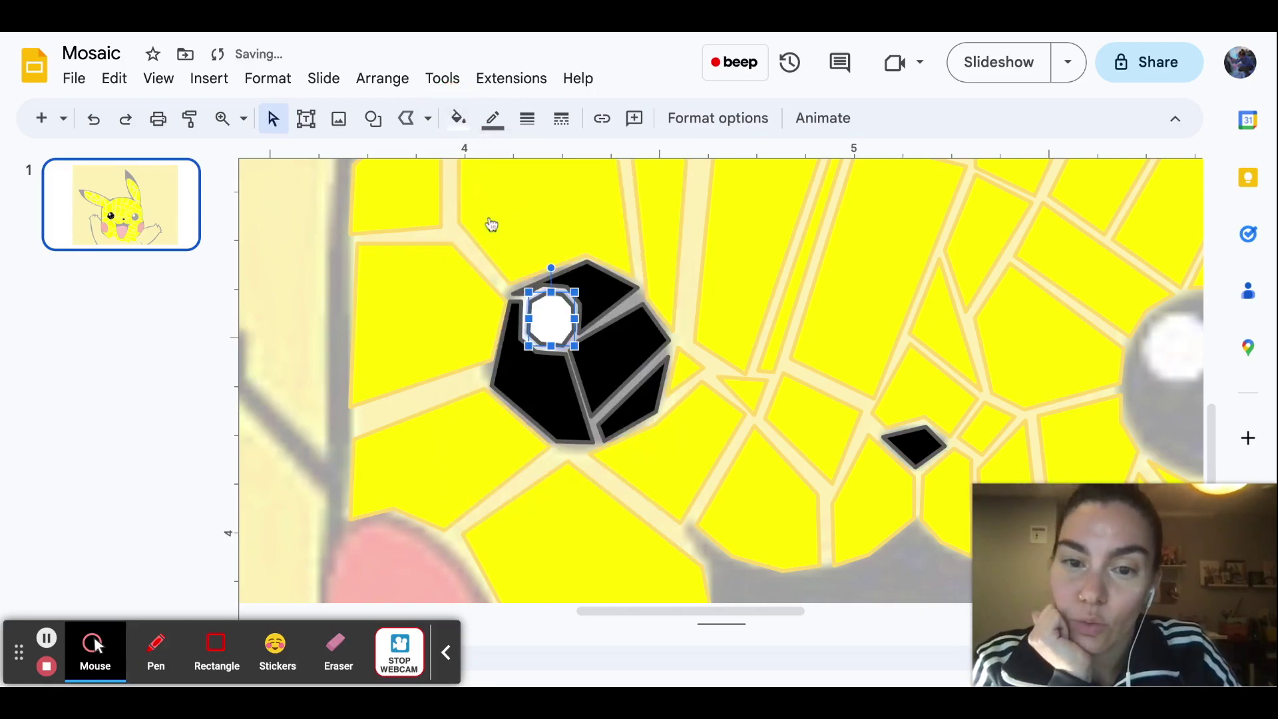
{"action": "left_click", "coordinate": [407, 120]}
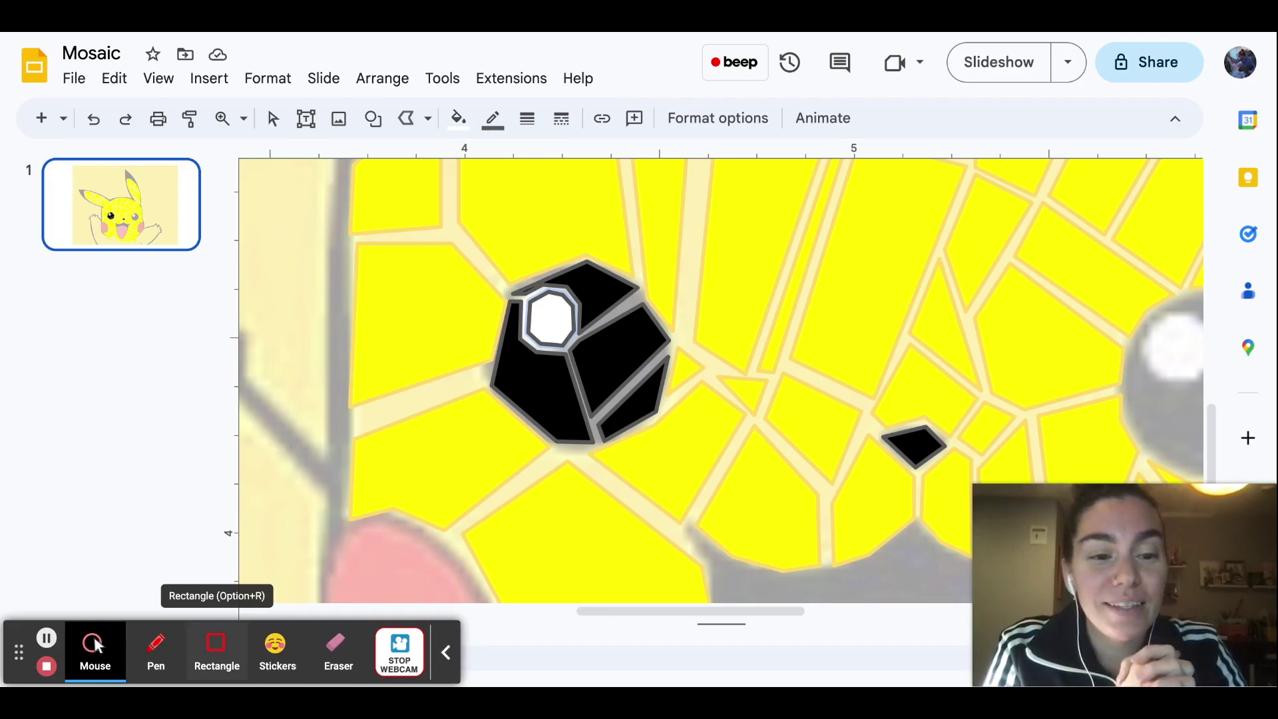
{"action": "key", "text": "Escape"}
{"action": "key", "text": "super+alt+minus"}
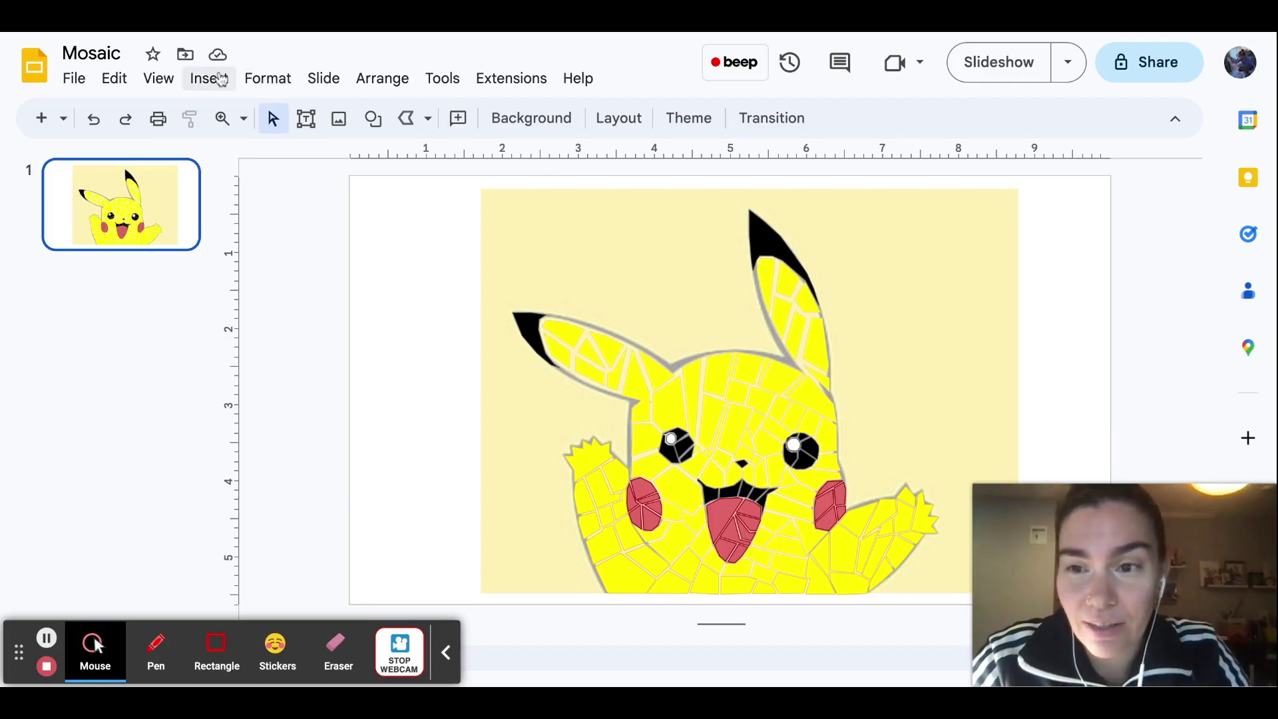
- Check which border colour is used on the yellow tile in Pikachu's left arm
{"action": "left_click", "coordinate": [160, 79]}
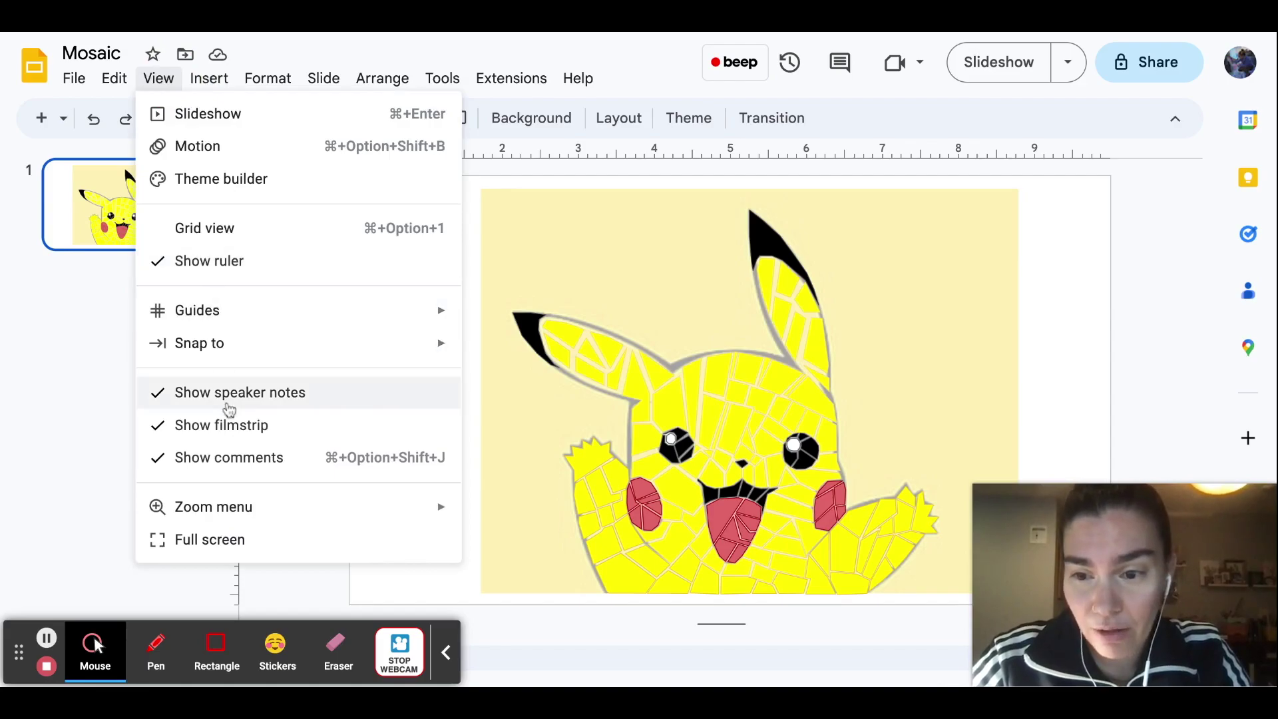
{"action": "mouse_move", "coordinate": [239, 511]}
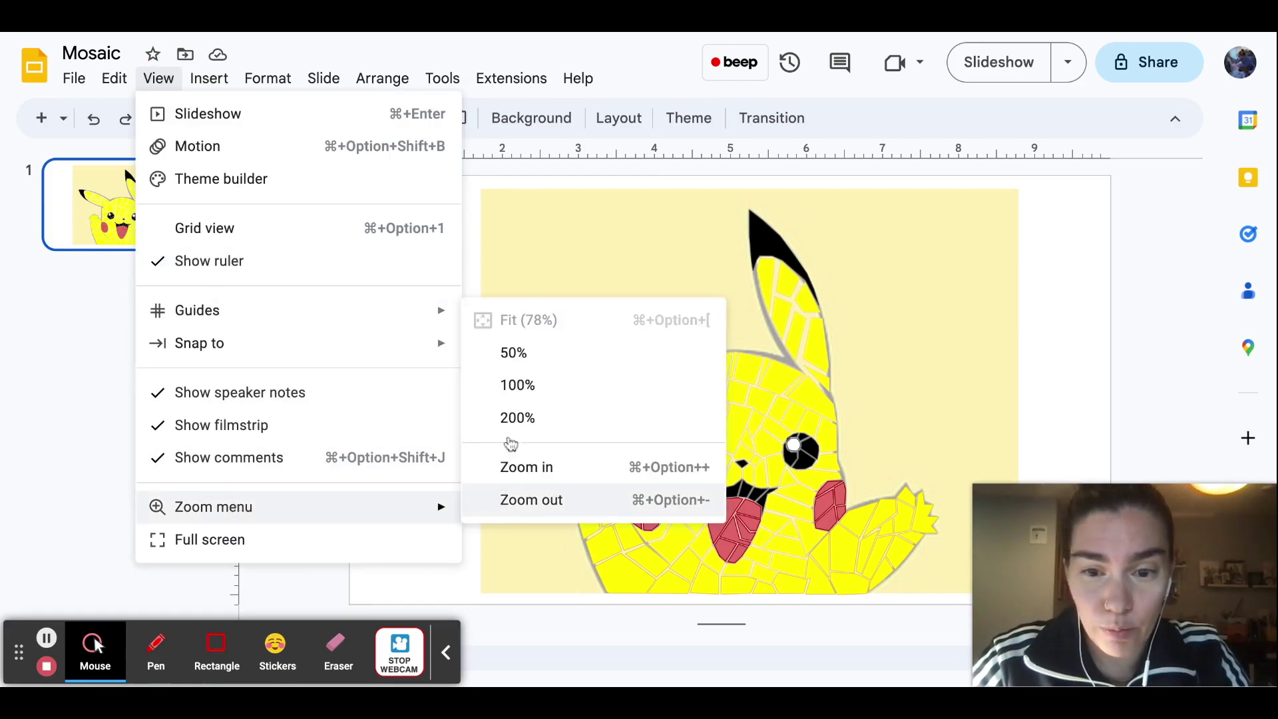
{"action": "left_click", "coordinate": [513, 417]}
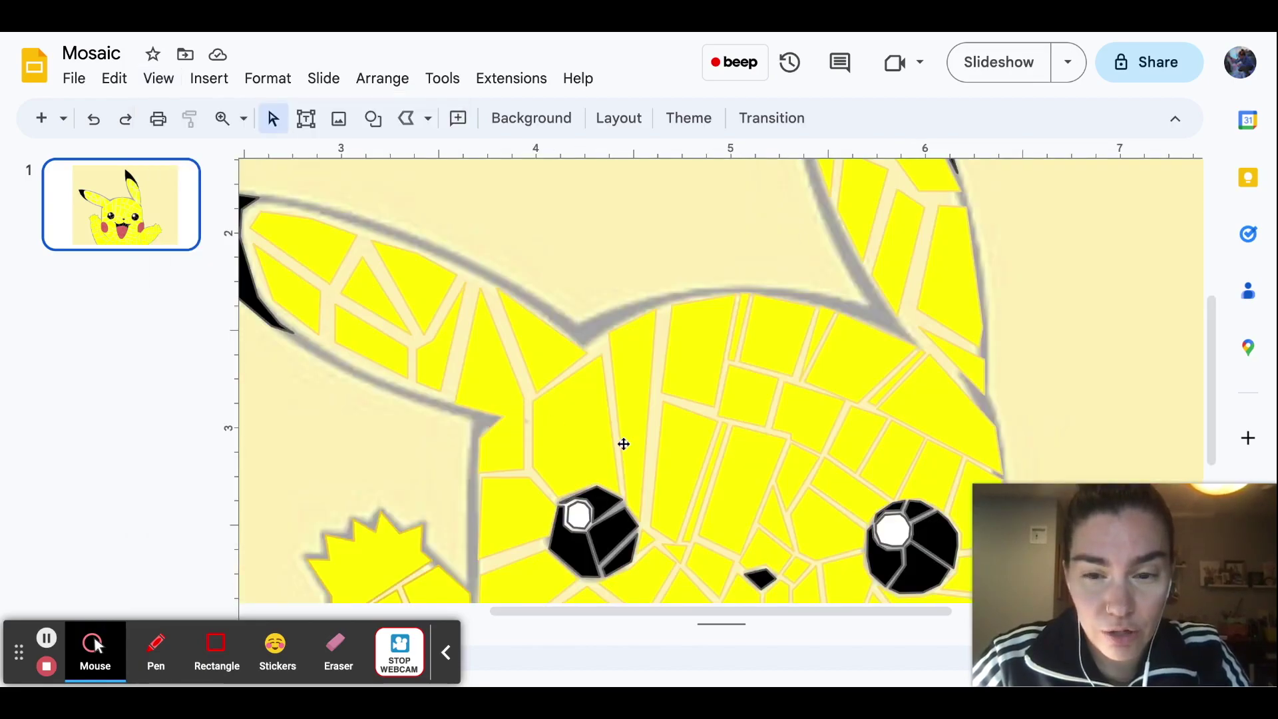
{"action": "scroll", "coordinate": [624, 444], "scroll_direction": "down", "scroll_amount": 5}
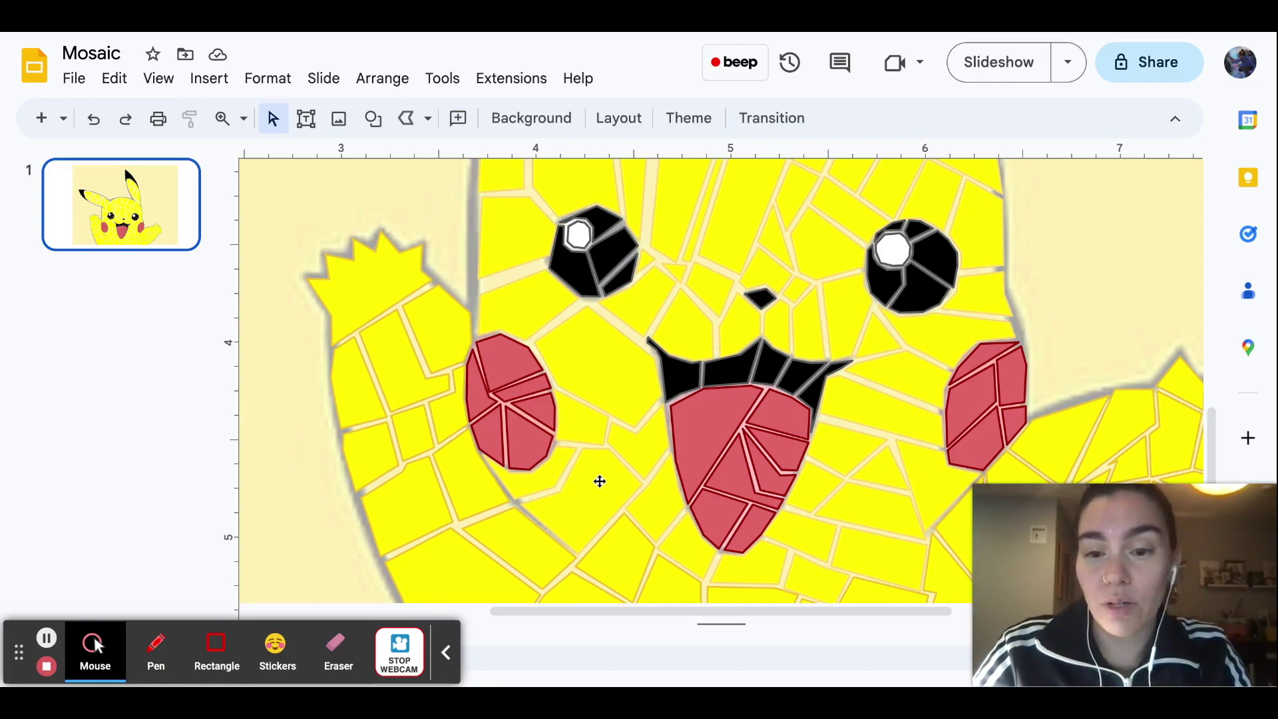
{"action": "left_click", "coordinate": [388, 352]}
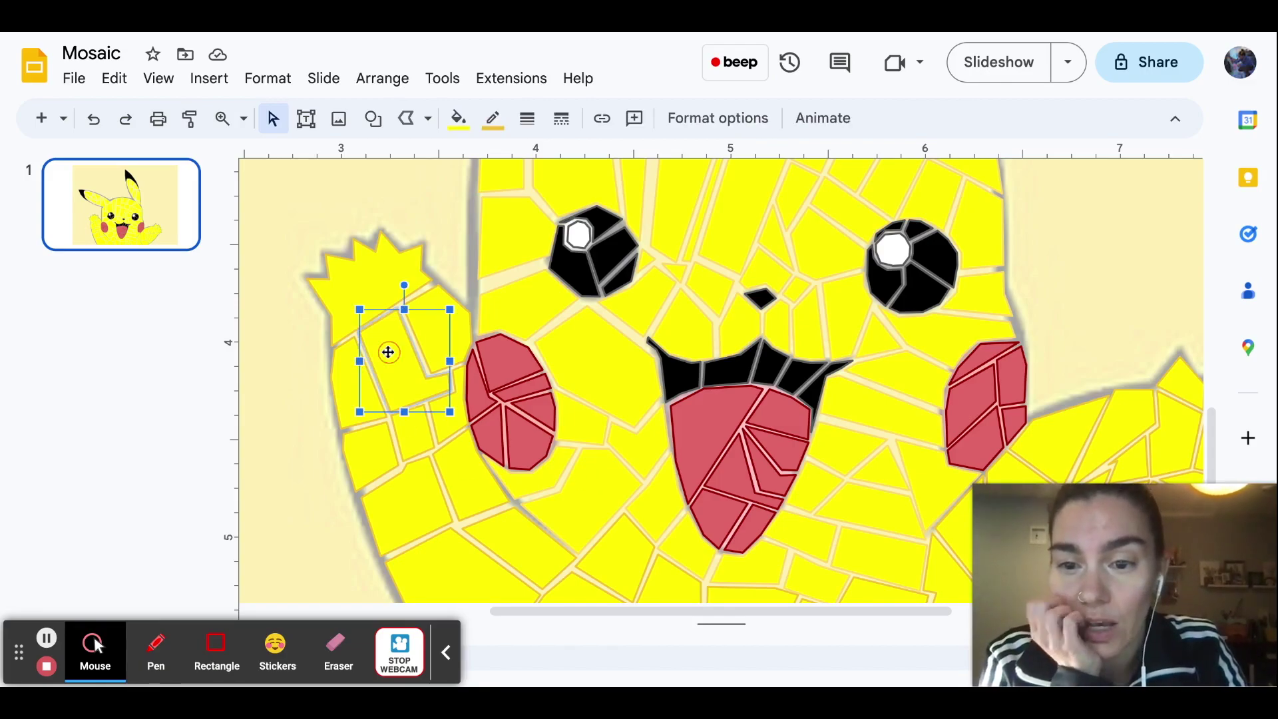
{"action": "left_click", "coordinate": [490, 120]}
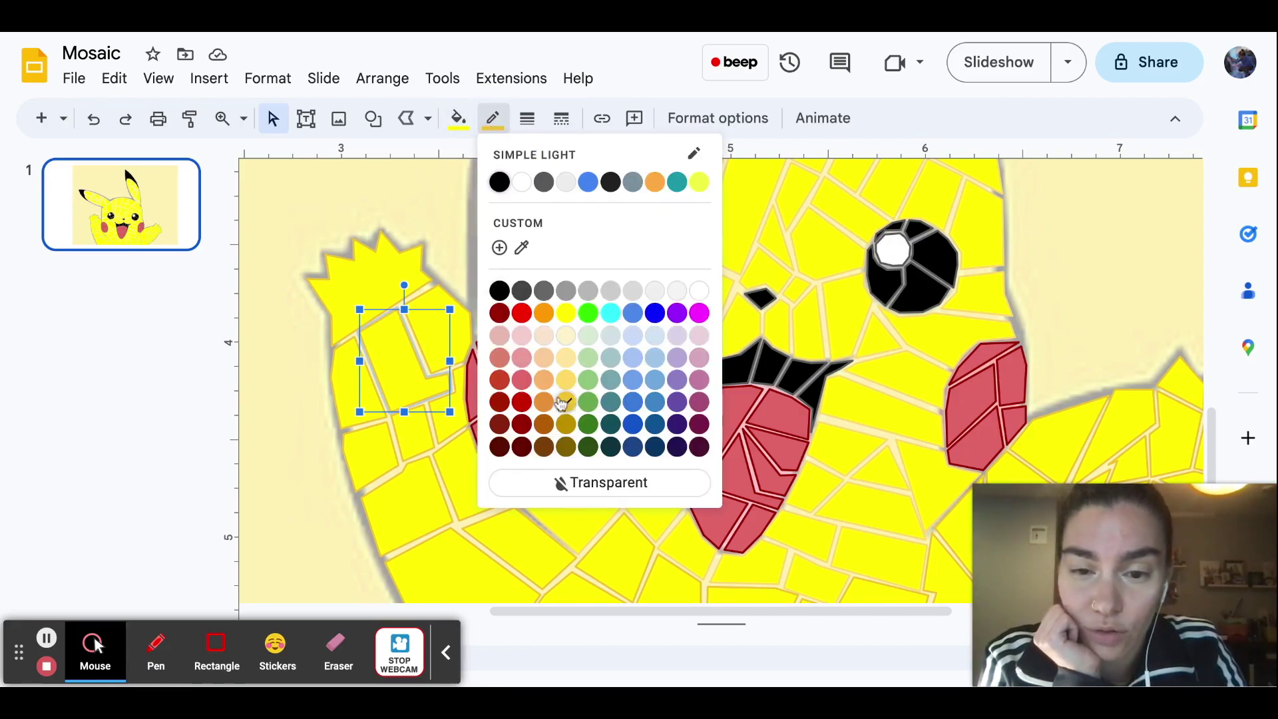
{"action": "left_click", "coordinate": [294, 412]}
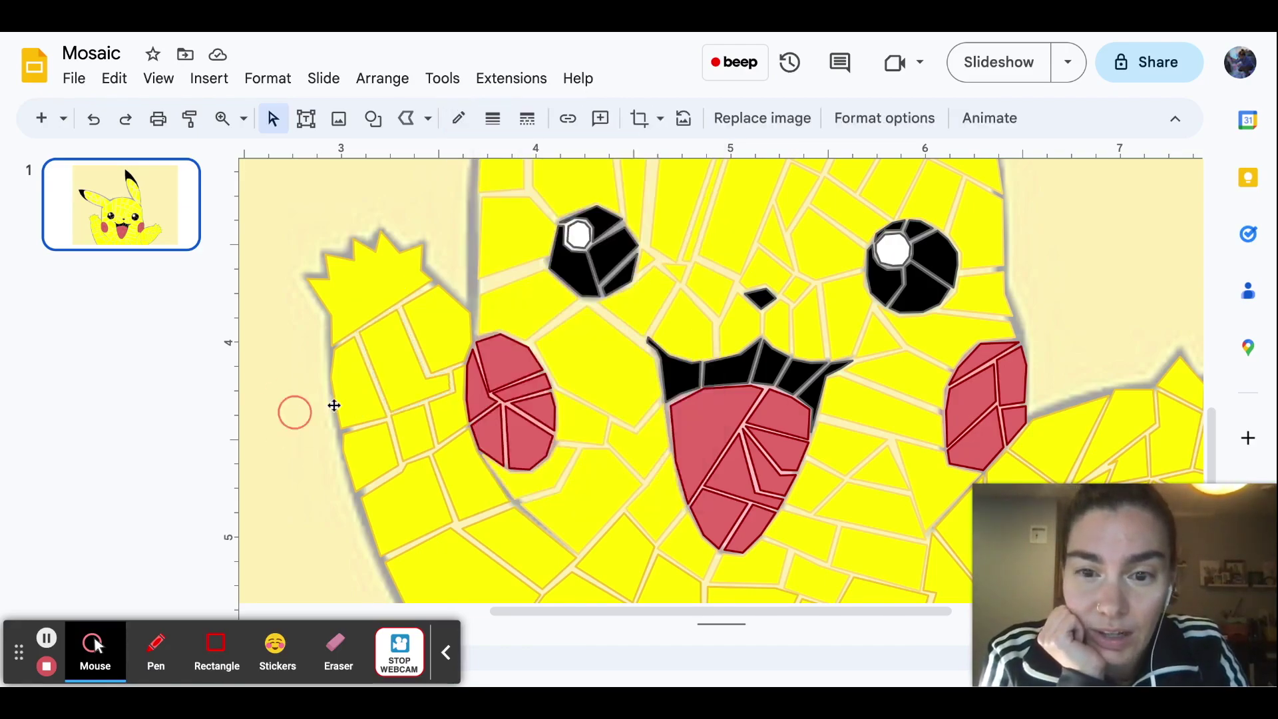
- Select several yellow tiles around the left eye, cheeks, mouth and lower body and set their border colour to dark yellow 1
{"action": "left_click", "coordinate": [496, 236]}
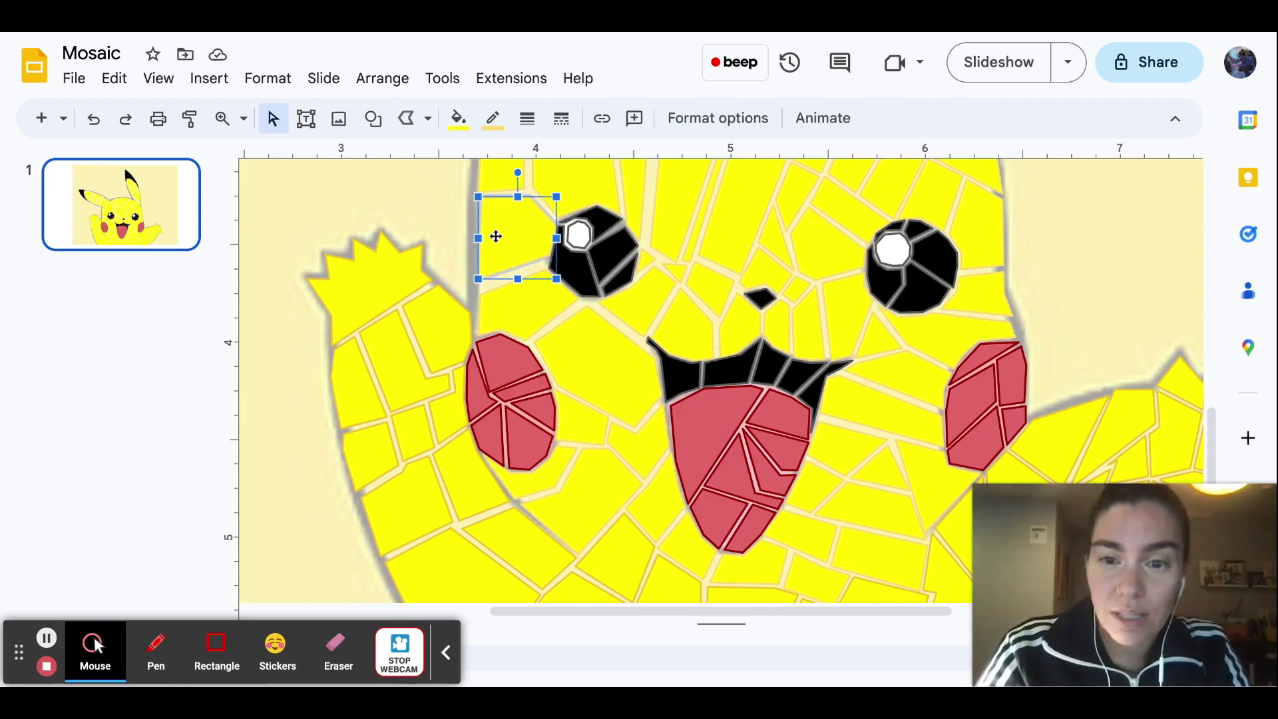
{"action": "left_click", "coordinate": [522, 310], "text": "shift"}
{"action": "left_click", "coordinate": [601, 377], "text": "shift"}
{"action": "left_click", "coordinate": [580, 415], "text": "shift"}
{"action": "left_click_drag", "start_coordinate": [568, 496], "coordinate": [576, 554]}
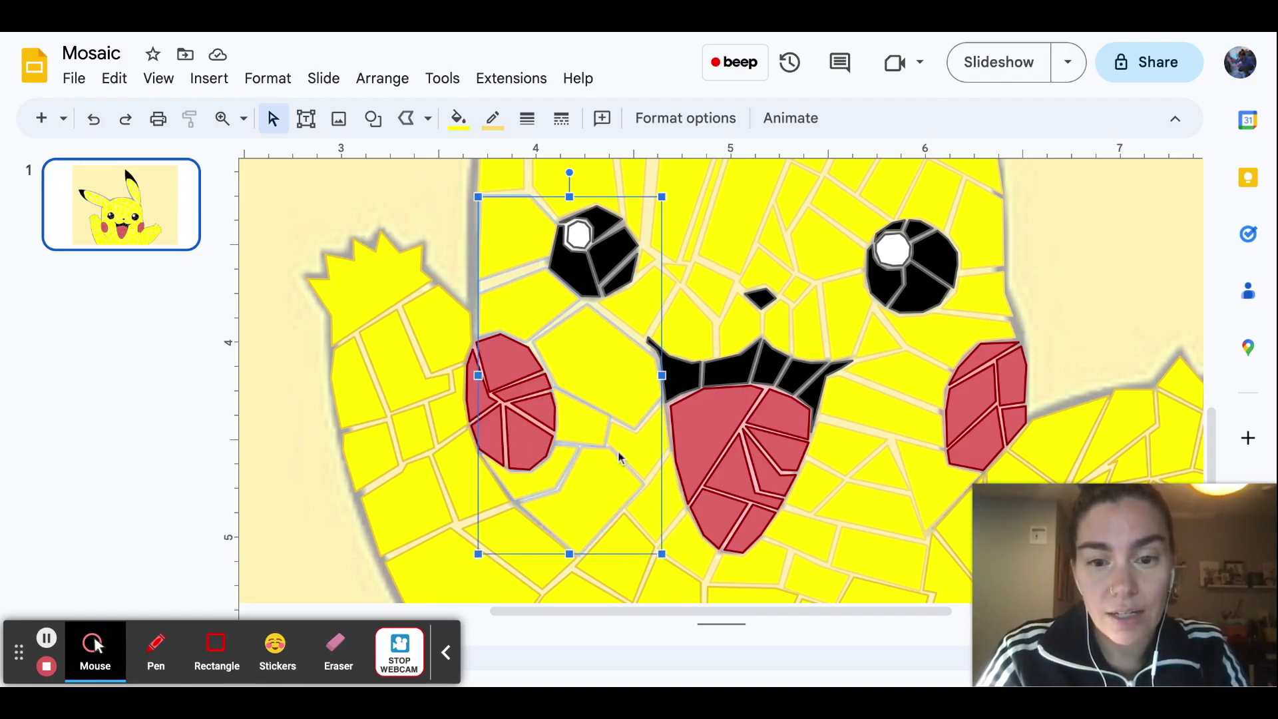
{"action": "left_click", "coordinate": [648, 505], "text": "shift"}
{"action": "left_click", "coordinate": [681, 547], "text": "shift"}
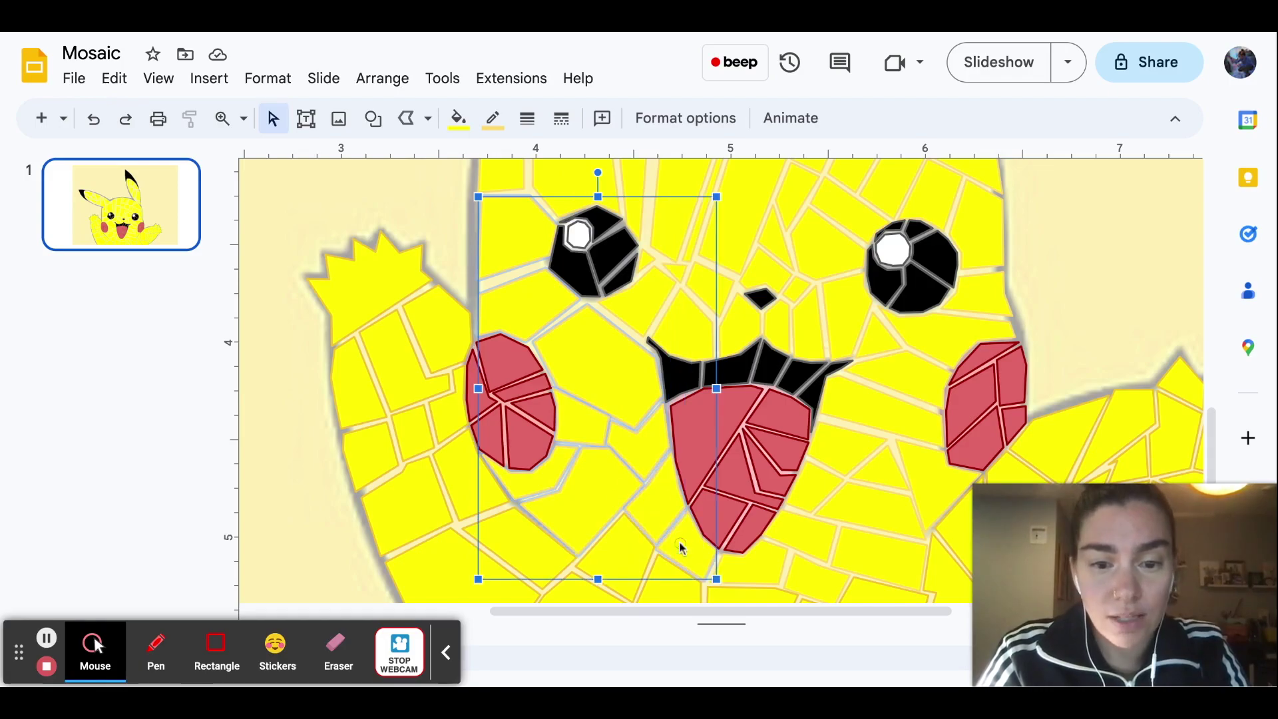
{"action": "left_click", "coordinate": [767, 563], "text": "shift"}
{"action": "left_click", "coordinate": [818, 584], "text": "shift"}
{"action": "left_click", "coordinate": [877, 556], "text": "shift"}
{"action": "left_click", "coordinate": [836, 305], "text": "shift"}
{"action": "left_click", "coordinate": [676, 178], "text": "shift"}
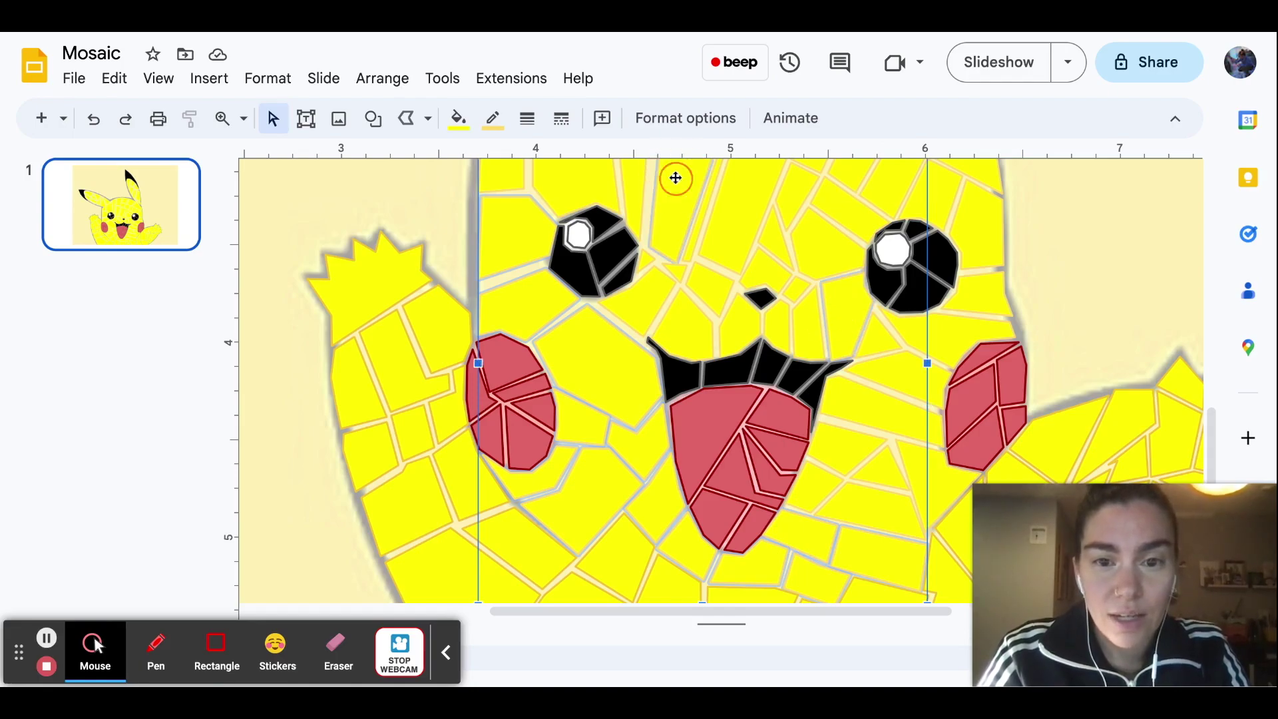
{"action": "left_click", "coordinate": [492, 117]}
{"action": "left_click", "coordinate": [567, 403]}
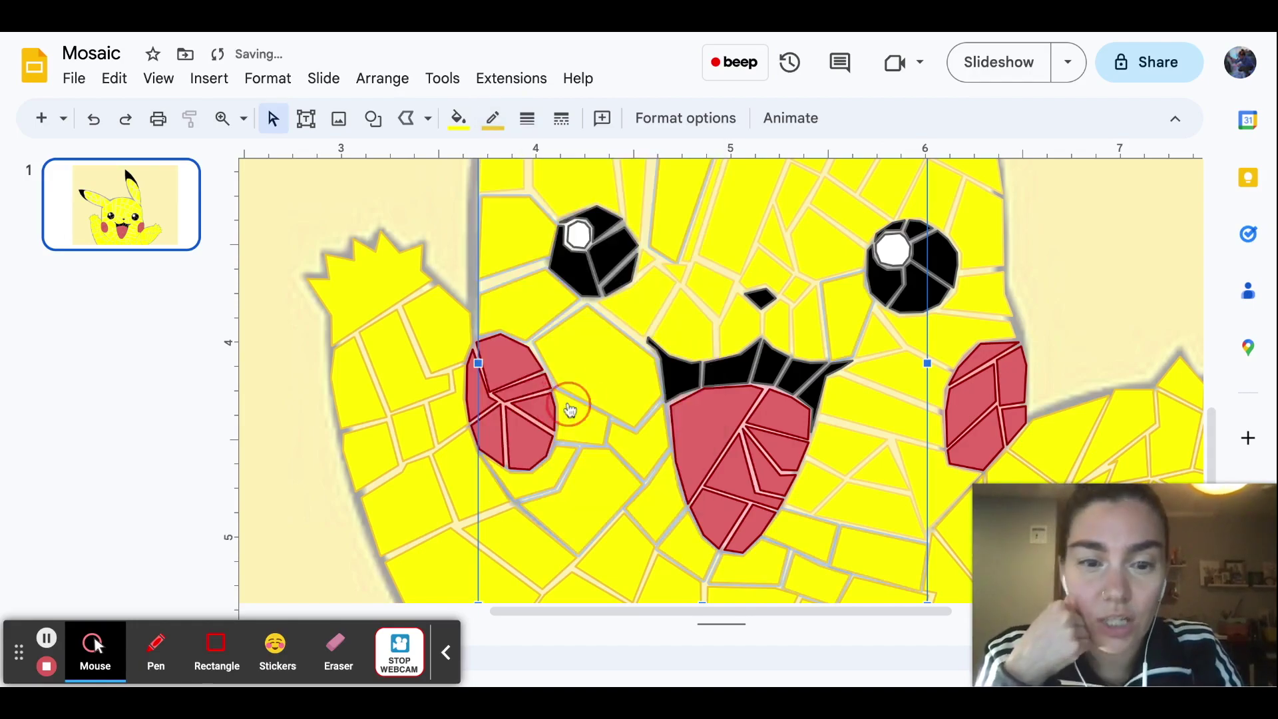
- Select several yellow tiles across both ears and the forehead and set their border colour to dark yellow 1
{"action": "scroll", "coordinate": [275, 430], "scroll_direction": "up", "scroll_amount": 5}
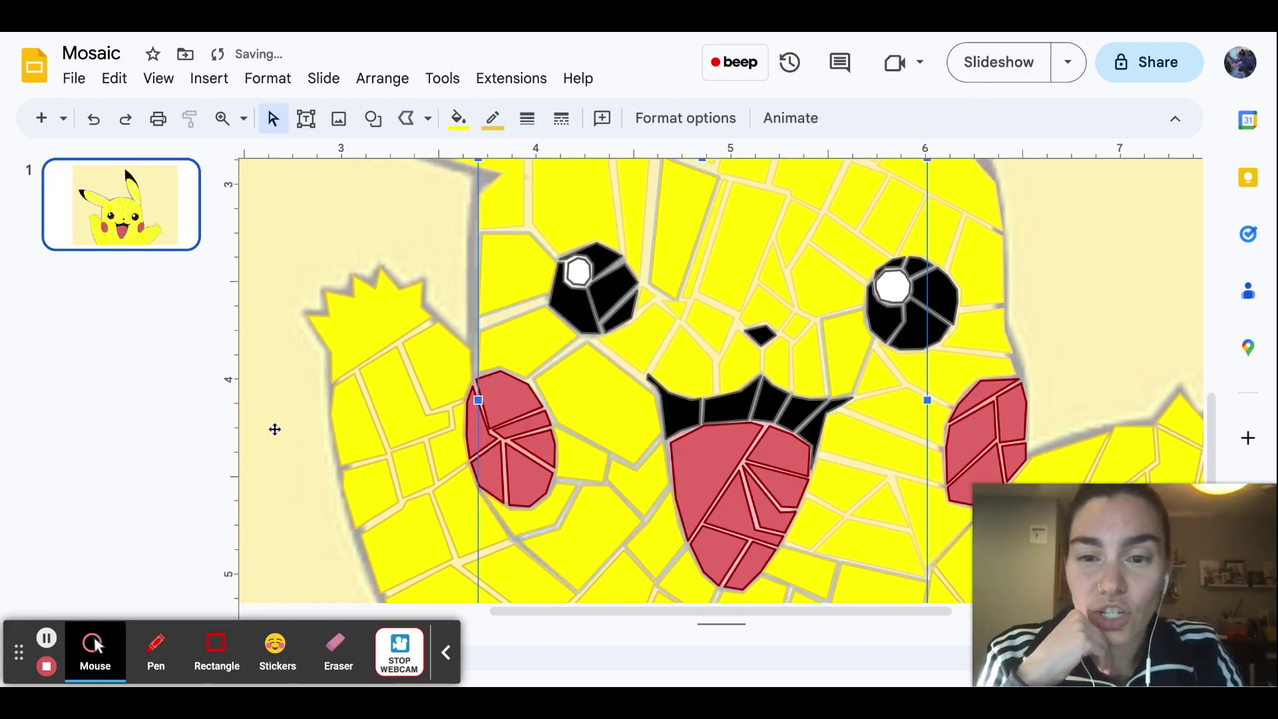
{"action": "scroll", "coordinate": [400, 385], "scroll_direction": "up", "scroll_amount": 1}
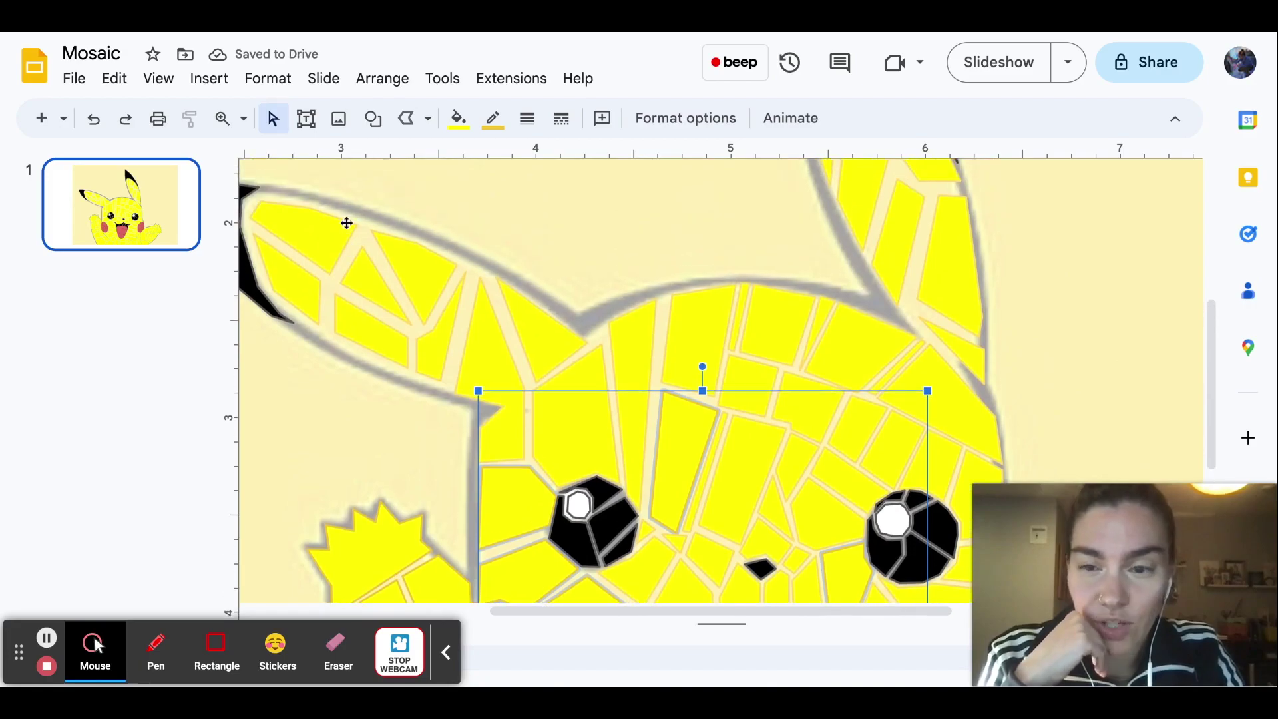
{"action": "left_click", "coordinate": [317, 241]}
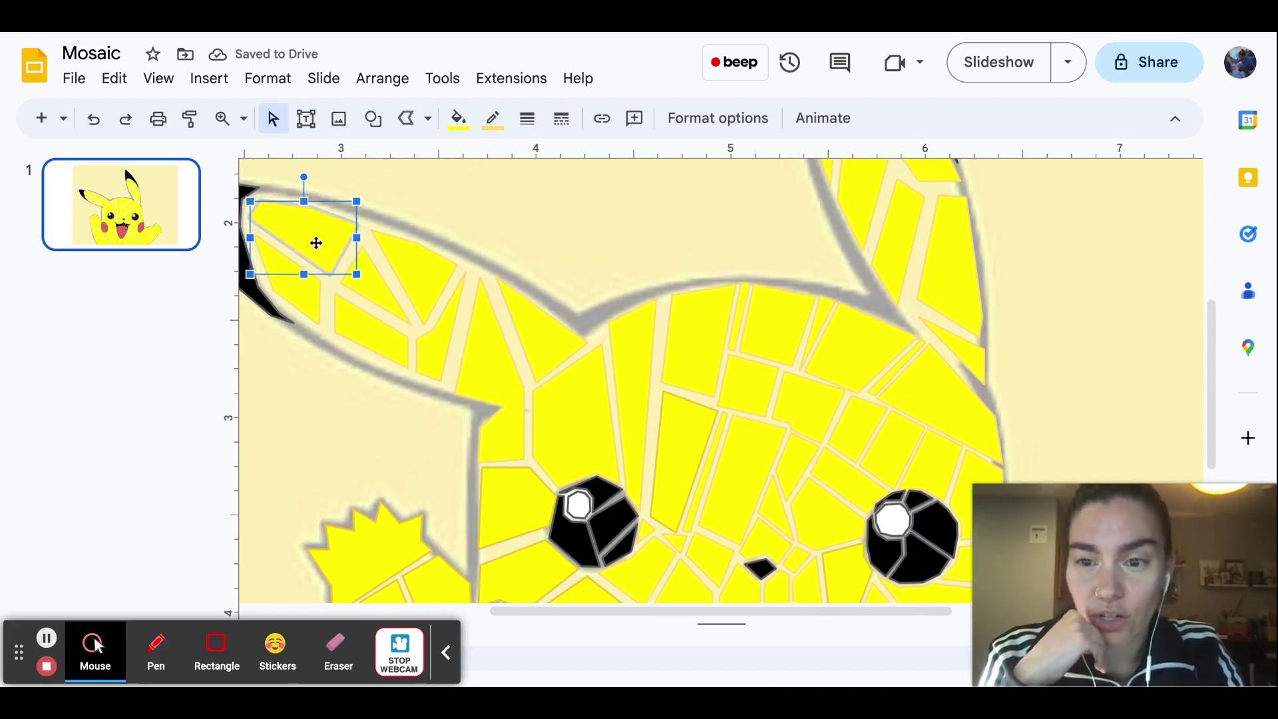
{"action": "left_click", "coordinate": [384, 295], "text": "shift"}
{"action": "left_click", "coordinate": [511, 366], "text": "shift"}
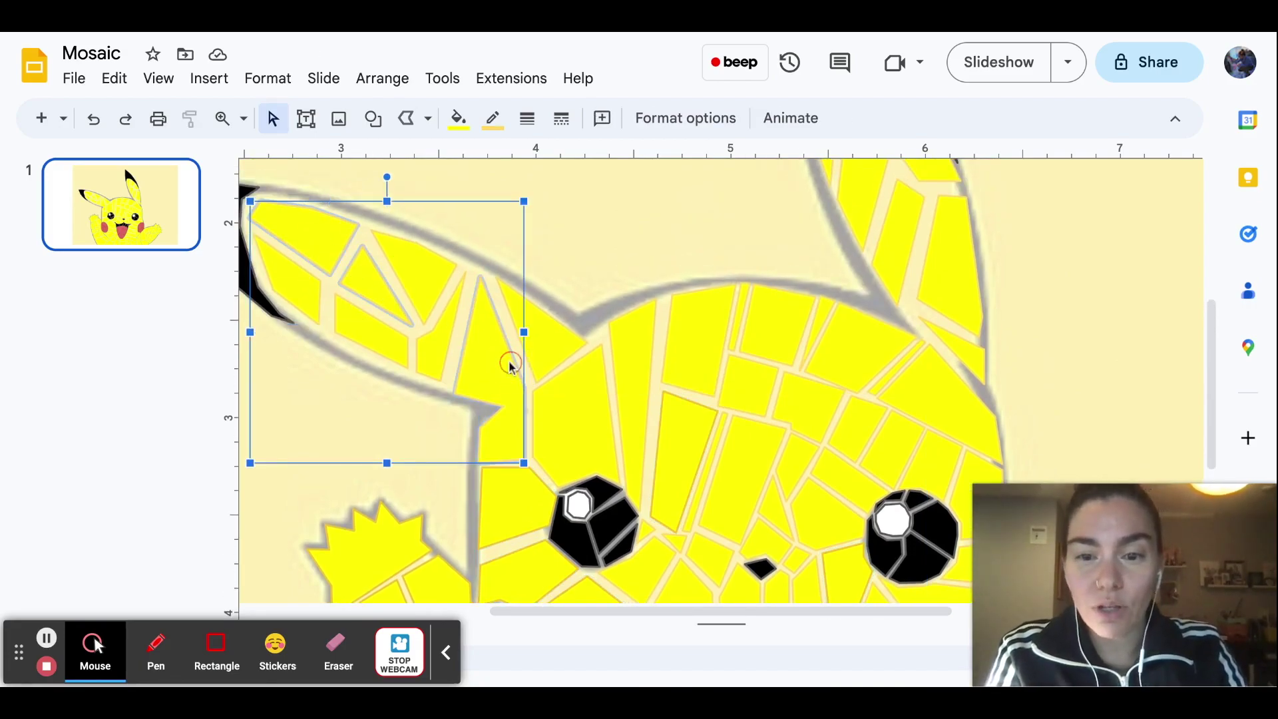
{"action": "left_click", "coordinate": [682, 347], "text": "shift"}
{"action": "left_click", "coordinate": [928, 385], "text": "shift"}
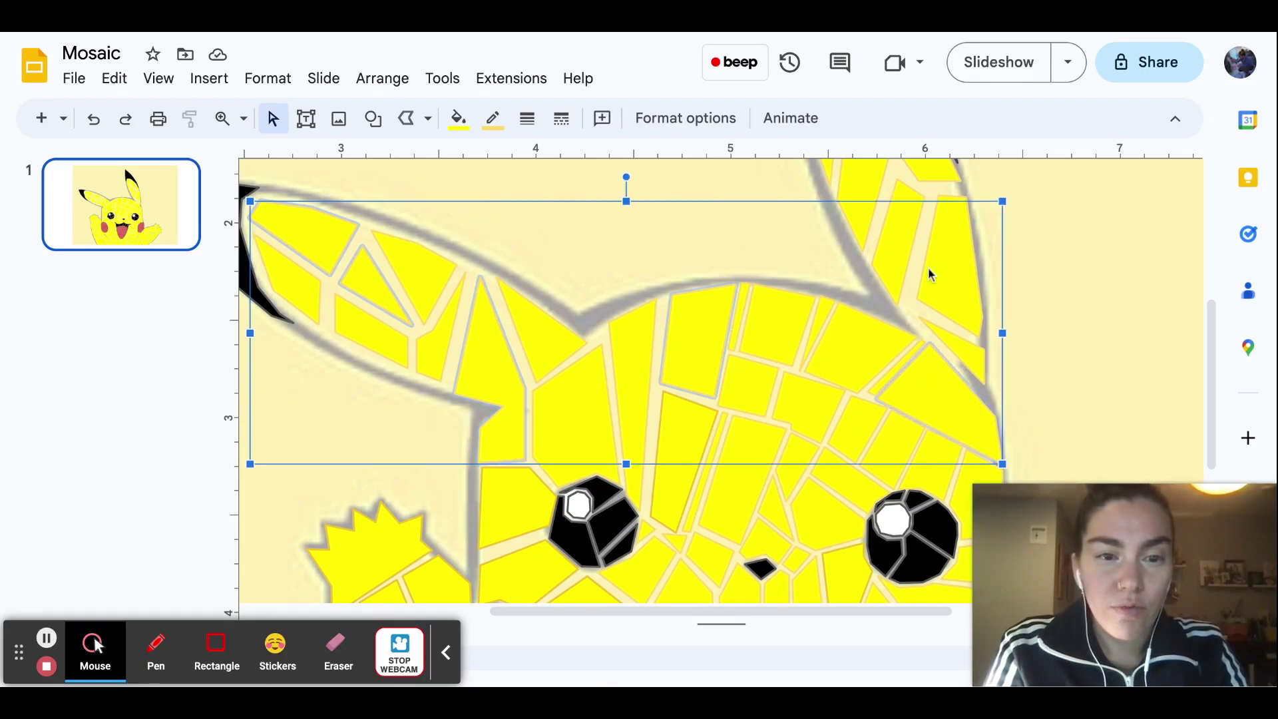
{"action": "scroll", "coordinate": [929, 269], "scroll_direction": "up", "scroll_amount": 2}
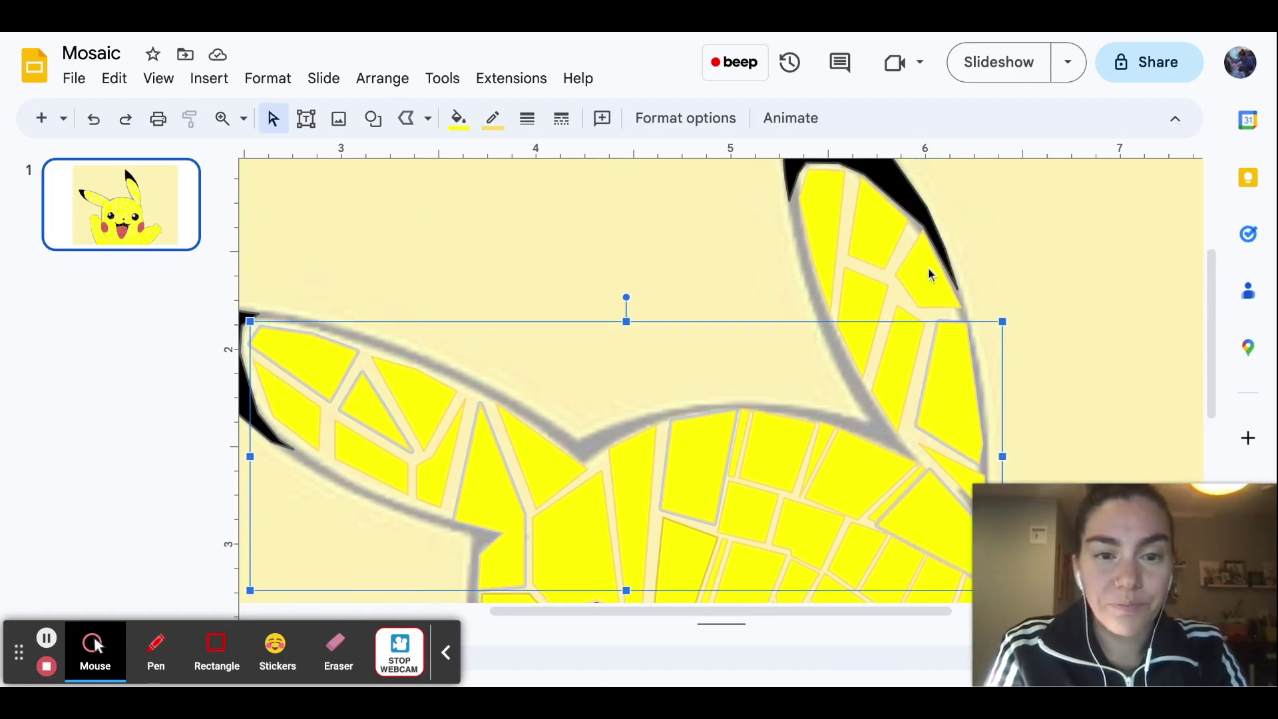
{"action": "left_click", "coordinate": [872, 223], "text": "shift"}
{"action": "left_click", "coordinate": [493, 119]}
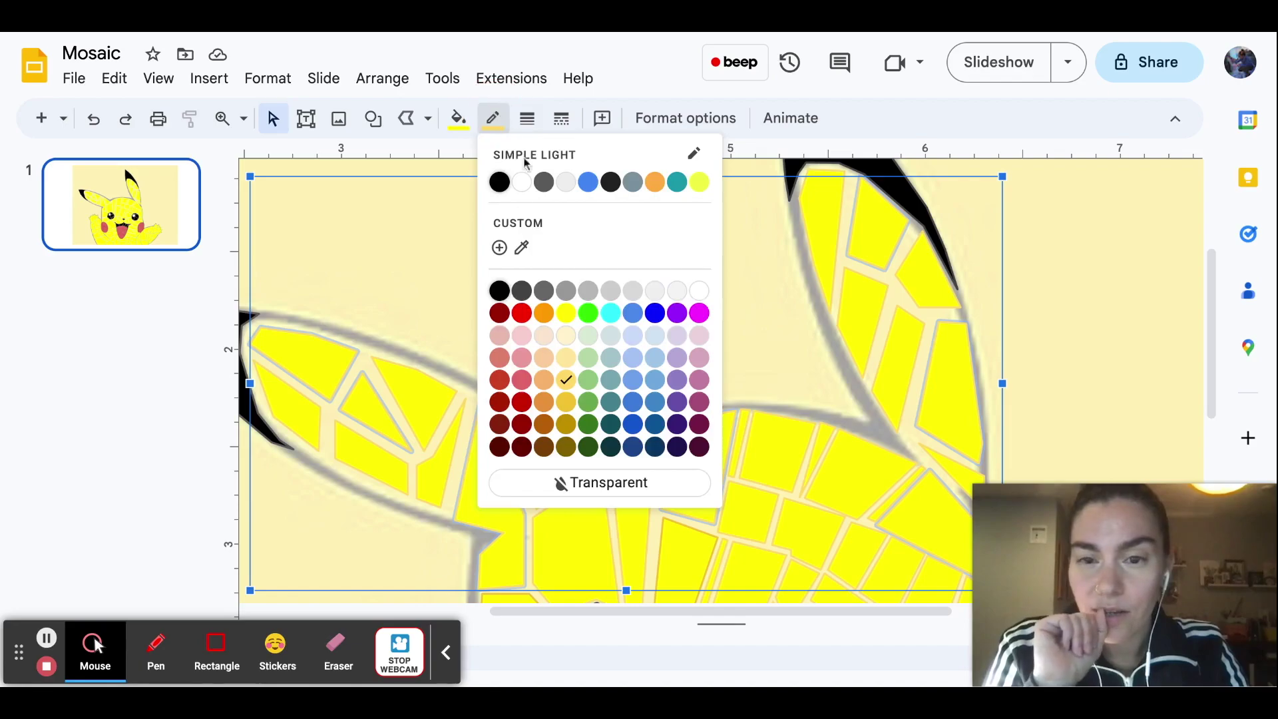
{"action": "left_click", "coordinate": [566, 402]}
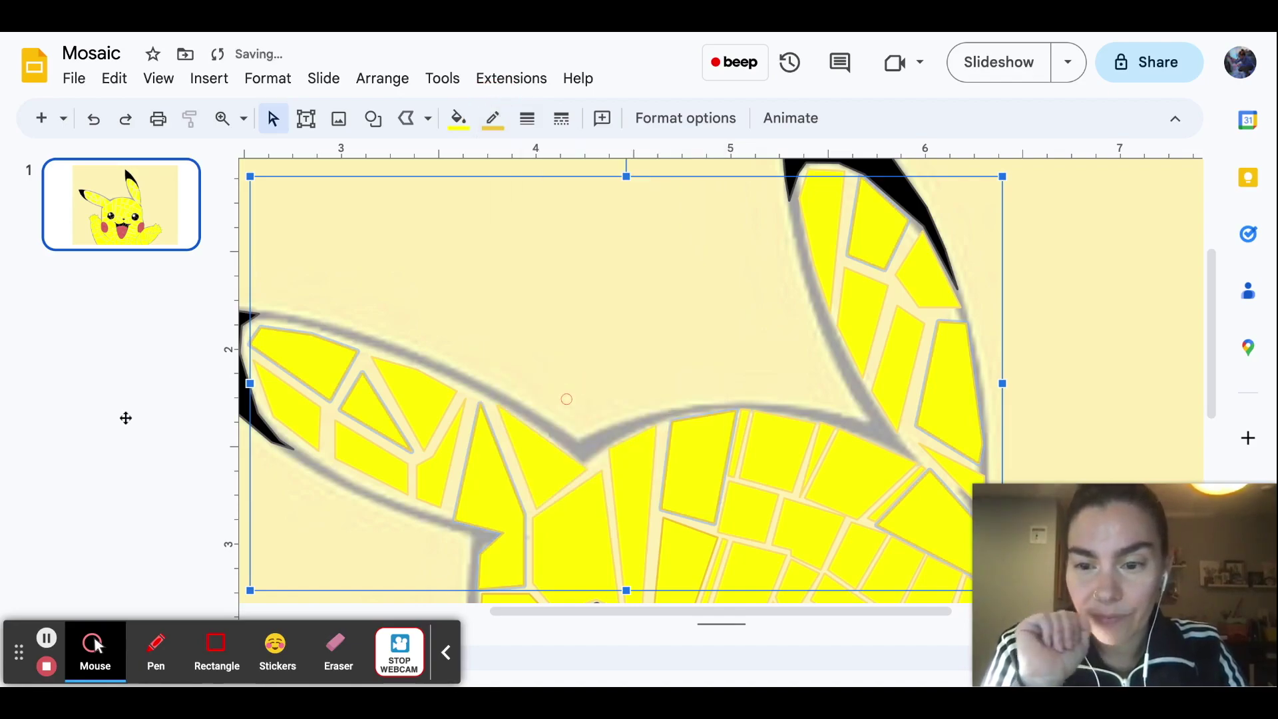
- Delete the original Pikachu picture behind the mosaic tiles
{"action": "left_click", "coordinate": [159, 78]}
{"action": "mouse_move", "coordinate": [346, 516]}
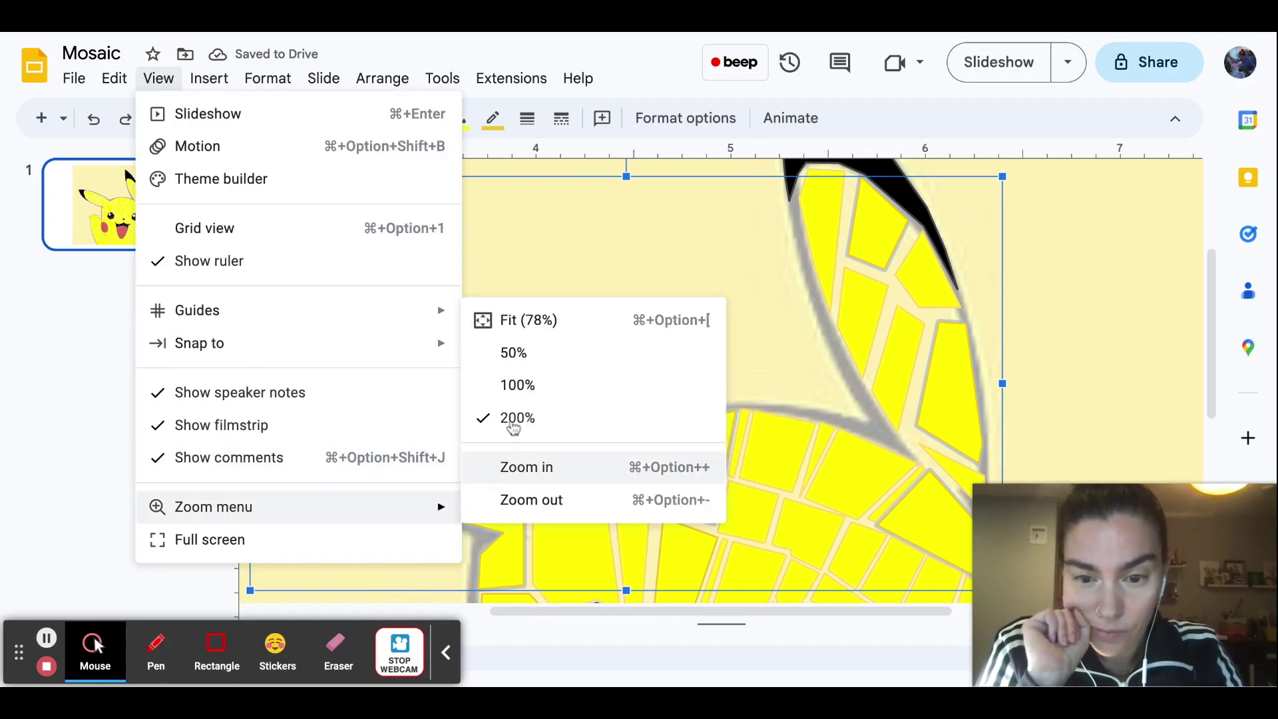
{"action": "left_click", "coordinate": [511, 322]}
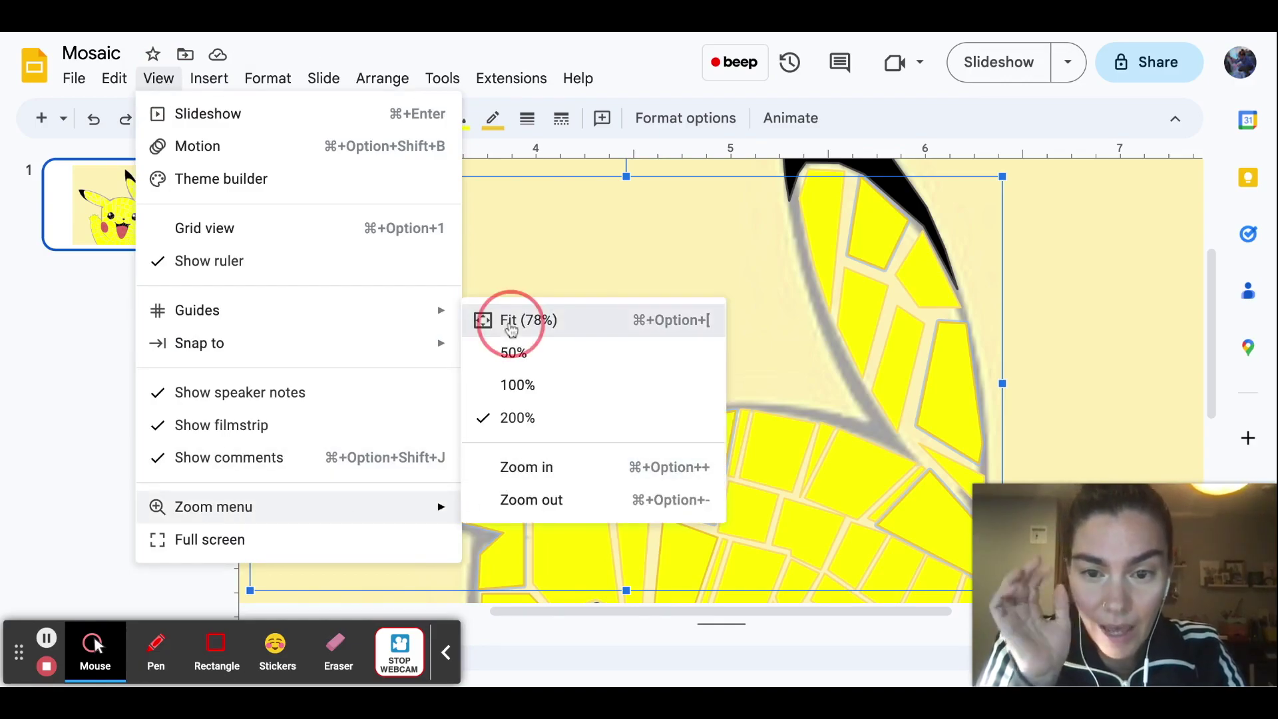
{"action": "left_click", "coordinate": [434, 360]}
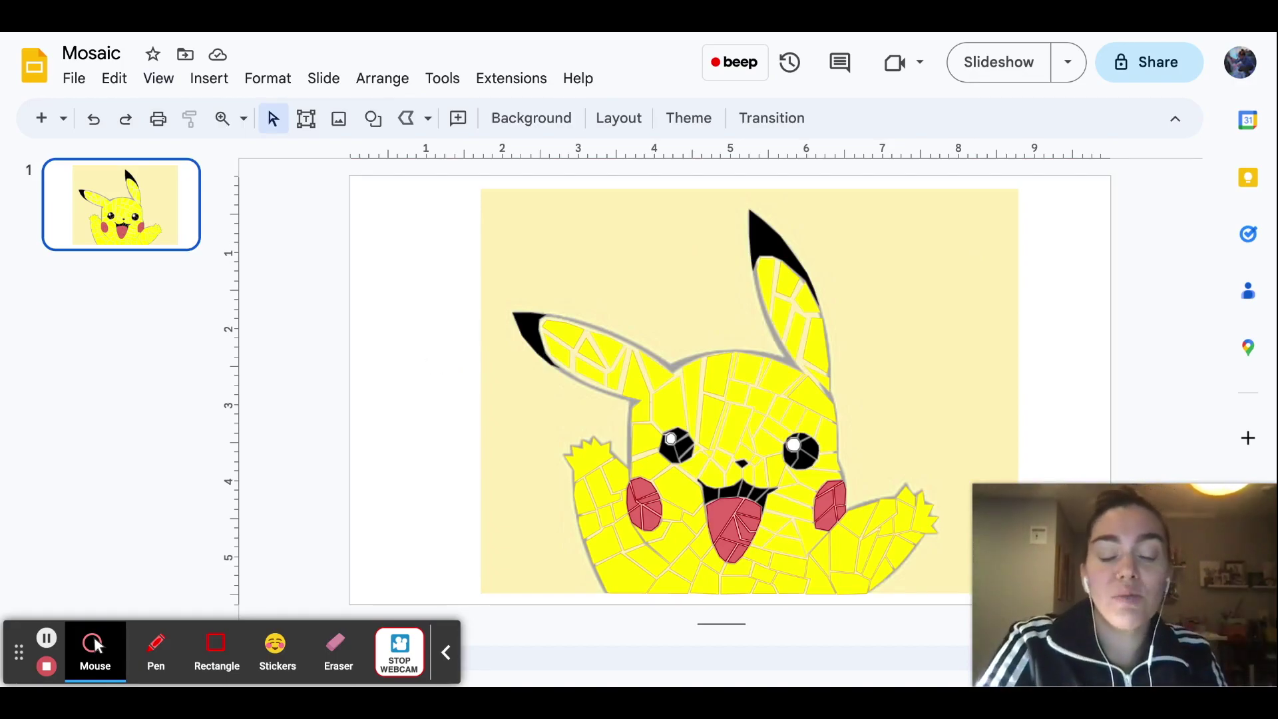
{"action": "left_click", "coordinate": [493, 442]}
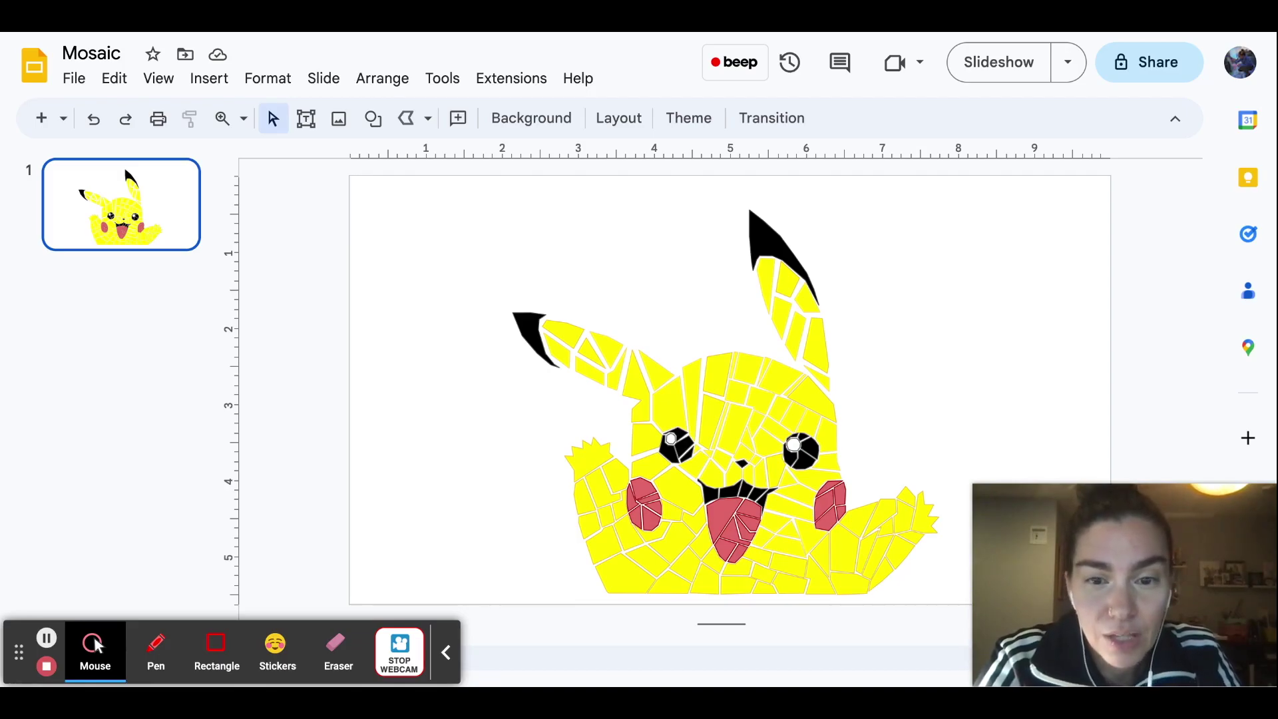
- Draw a rectangle about 6.8 by 5.5 inches over the whole mosaic and send it to the back
{"action": "left_click", "coordinate": [376, 123]}
{"action": "mouse_move", "coordinate": [408, 171]}
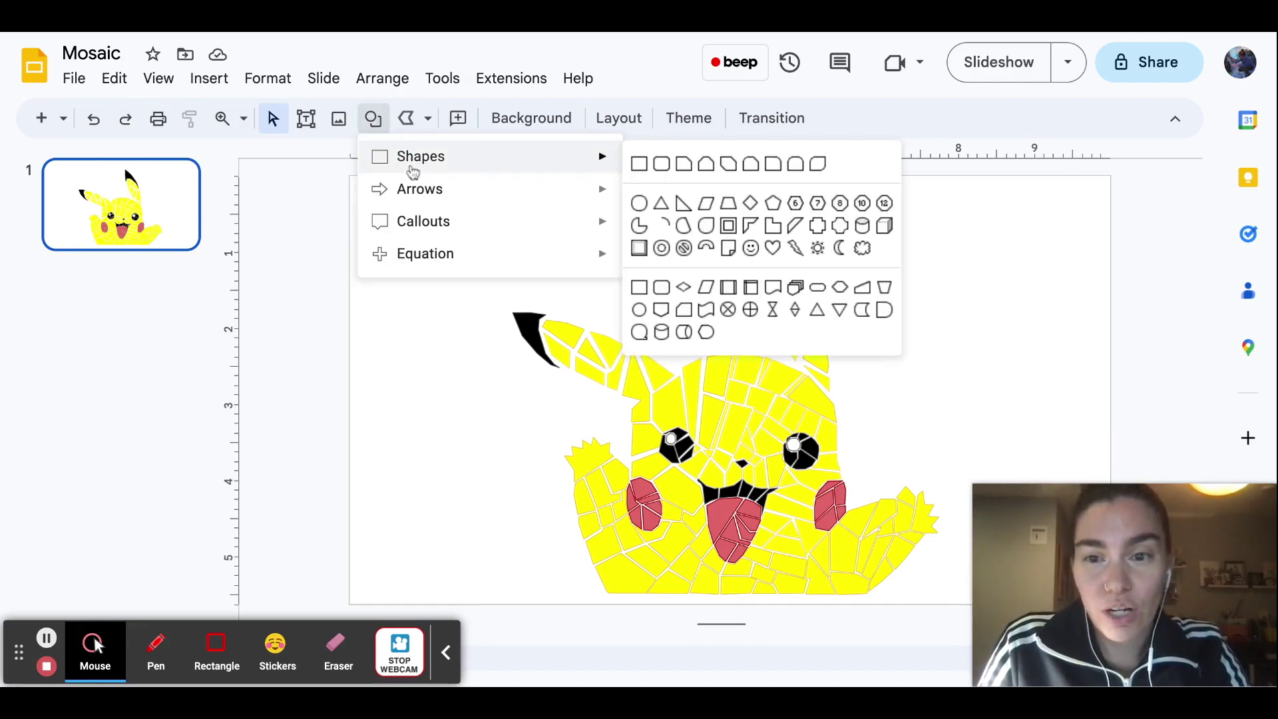
{"action": "left_click", "coordinate": [639, 164]}
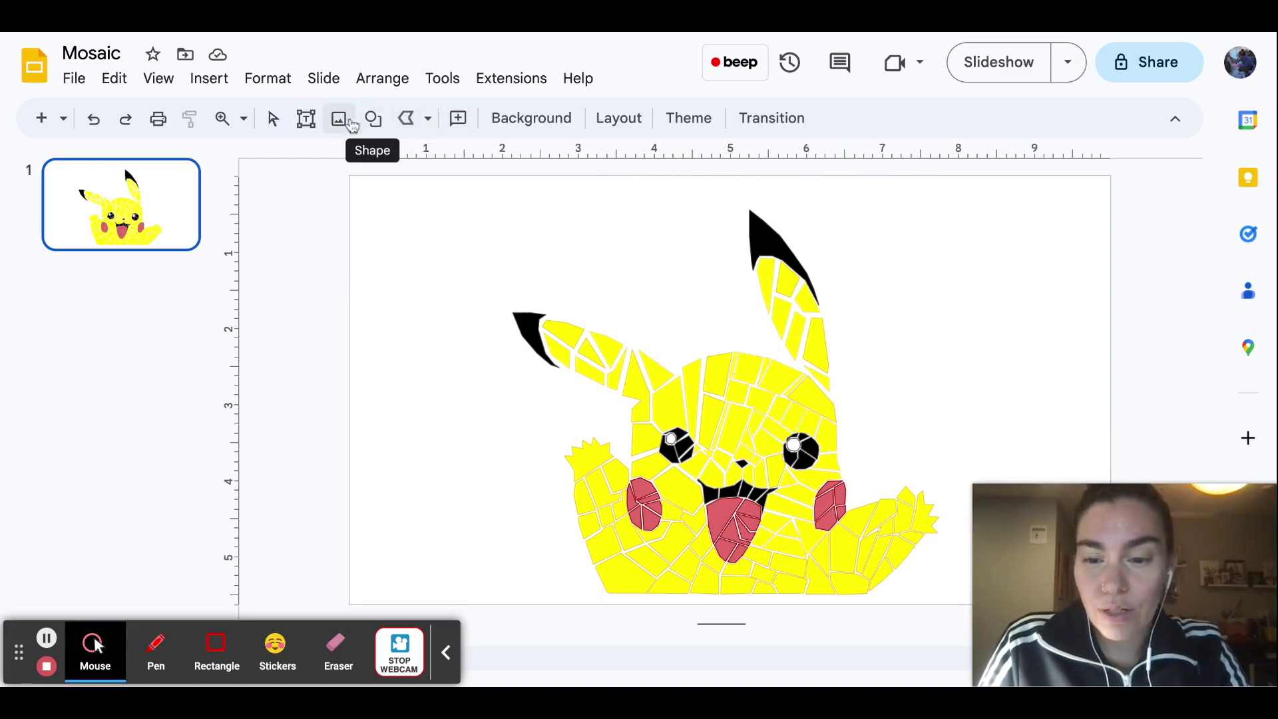
{"action": "mouse_move", "coordinate": [474, 182]}
{"action": "left_mouse_down"}
{"action": "mouse_move", "coordinate": [947, 568]}
{"action": "mouse_move", "coordinate": [968, 603]}
{"action": "mouse_move", "coordinate": [992, 607]}
{"action": "left_mouse_up"}
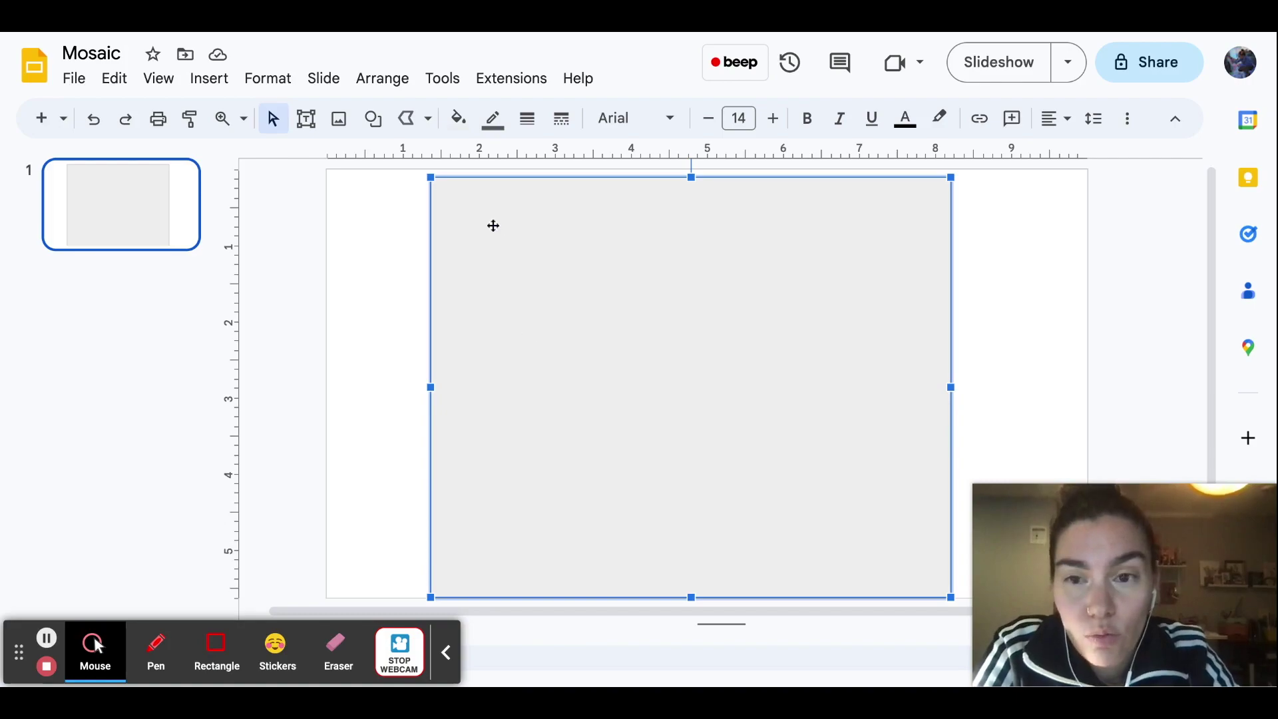
{"action": "left_click", "coordinate": [382, 79]}
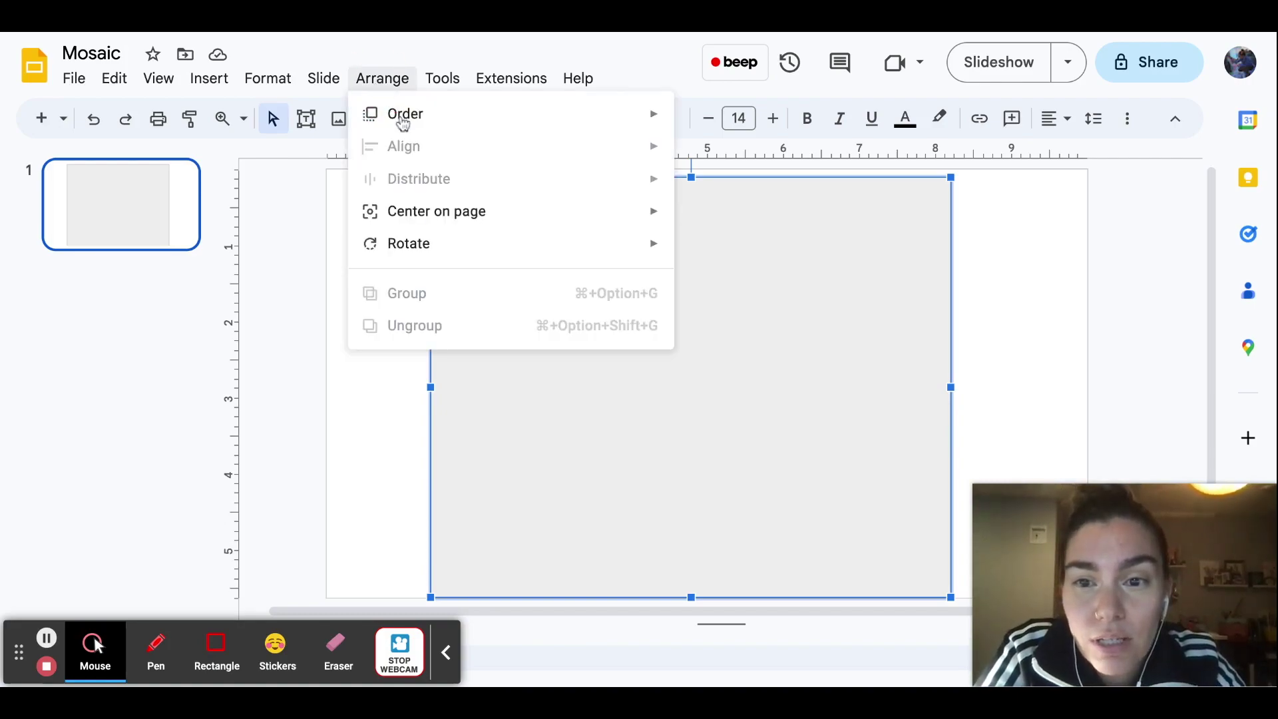
{"action": "mouse_move", "coordinate": [402, 122]}
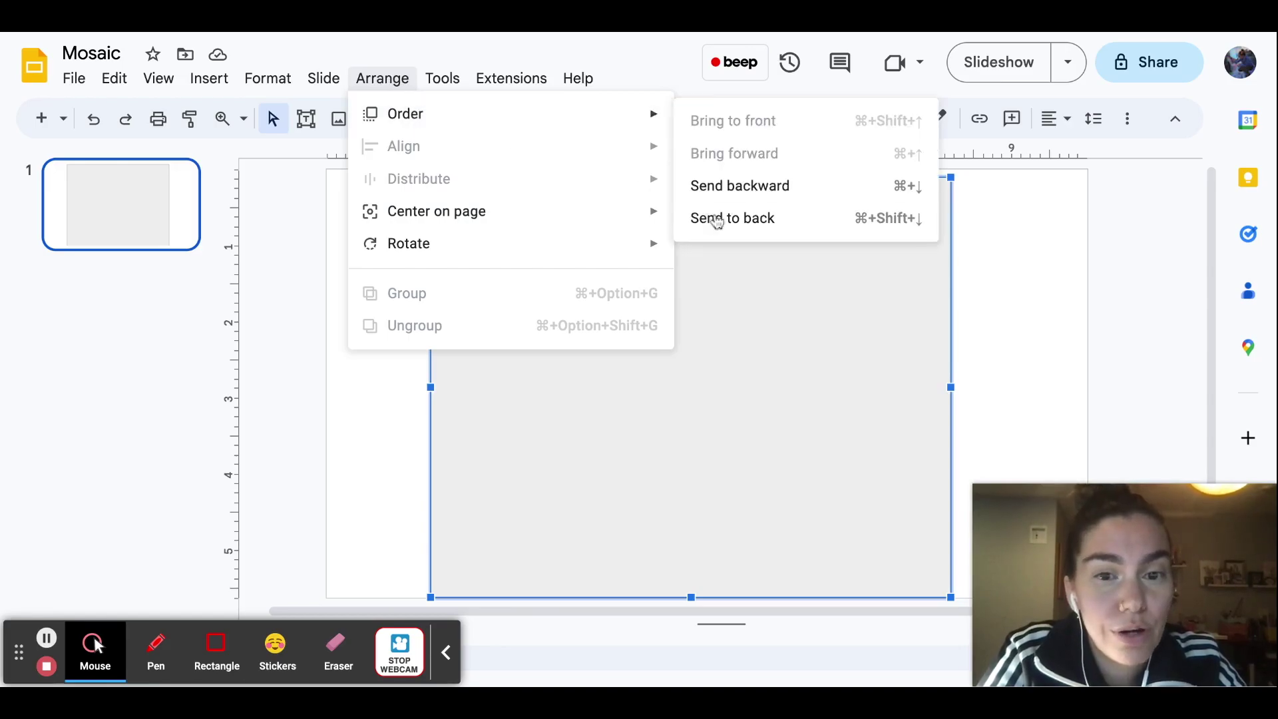
{"action": "left_click", "coordinate": [718, 222]}
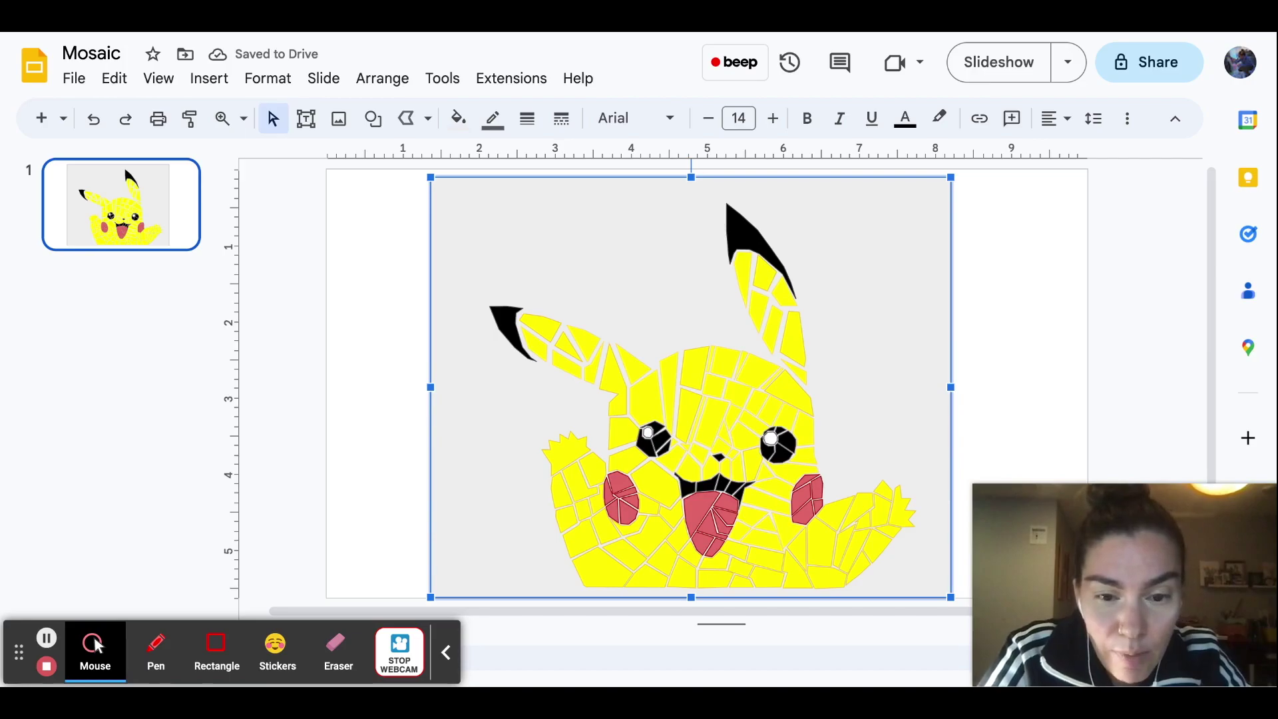
- Nudge the background rectangle to the right so it sits more evenly behind Pikachu
{"action": "key", "text": "Right"}
{"action": "key", "text": "Right"}
{"action": "key", "text": "Right"}
{"action": "key", "text": "Right"}
{"action": "key", "text": "Right"}
{"action": "key", "text": "Right"}
{"action": "key", "text": "Right"}
{"action": "key", "text": "Right"}
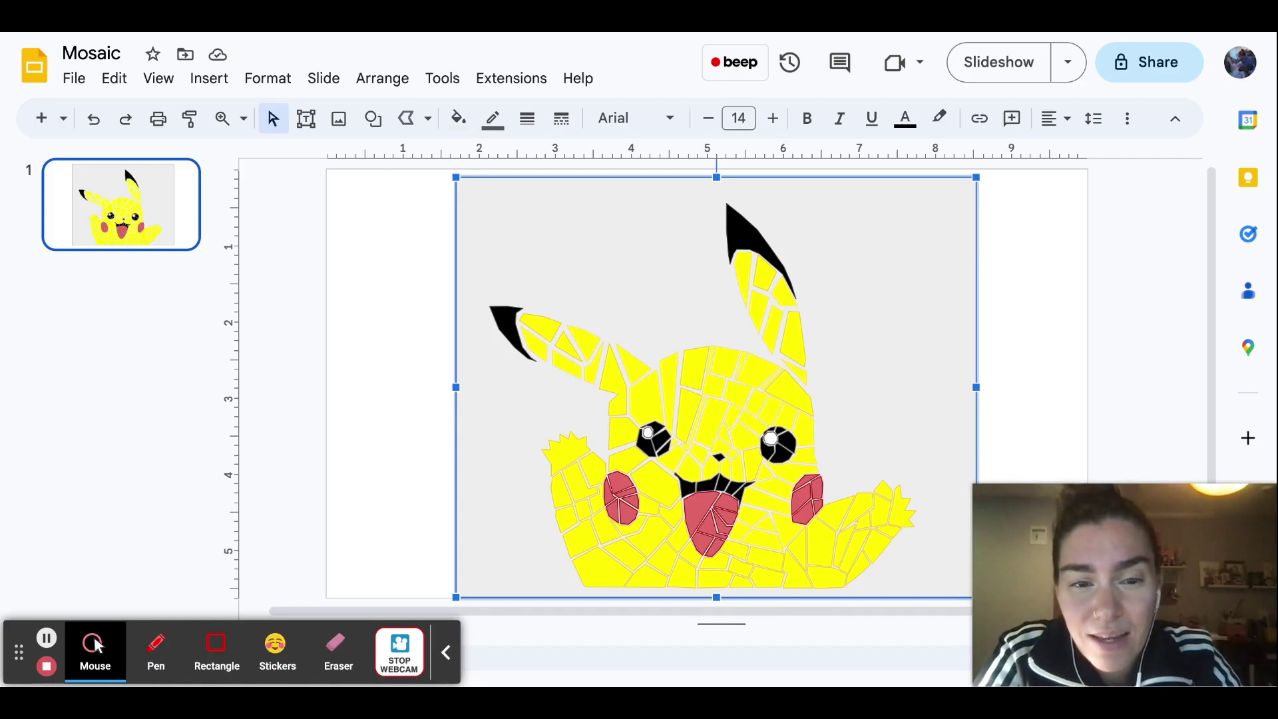
{"action": "key", "text": "Left"}
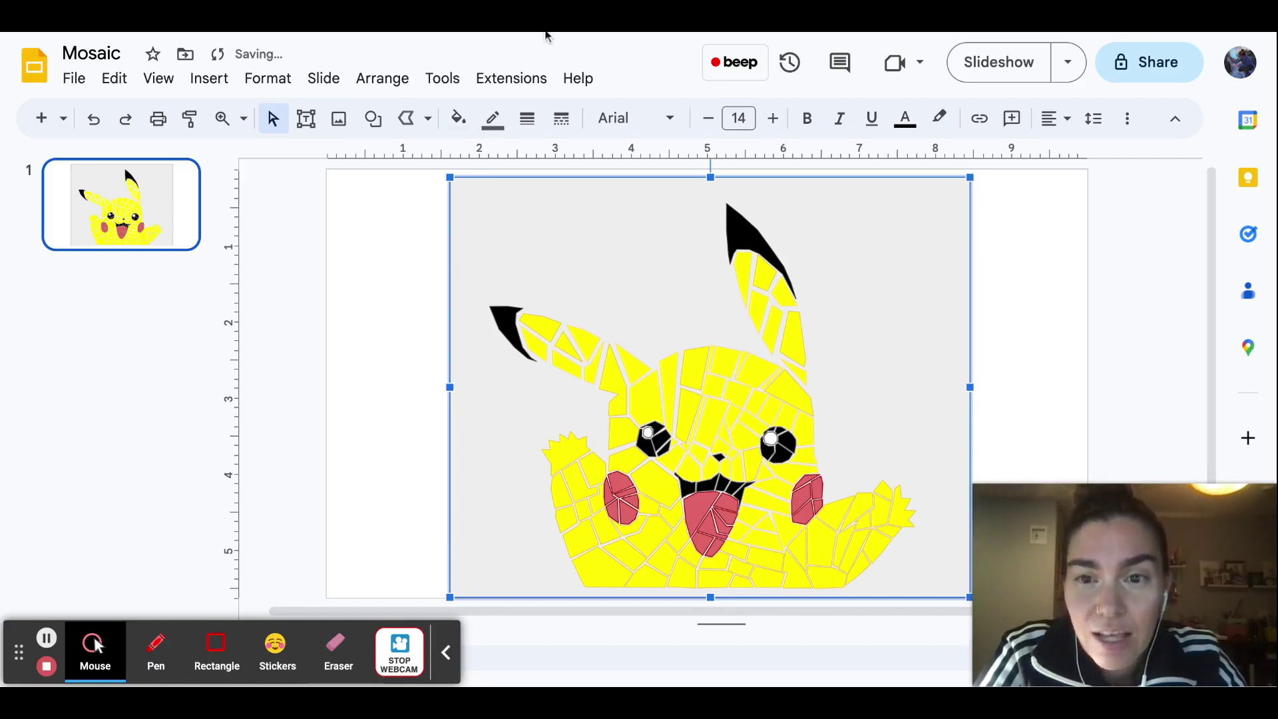
- Fill the background rectangle with light purple 1 and set its border colour to purple
{"action": "left_click", "coordinate": [458, 118]}
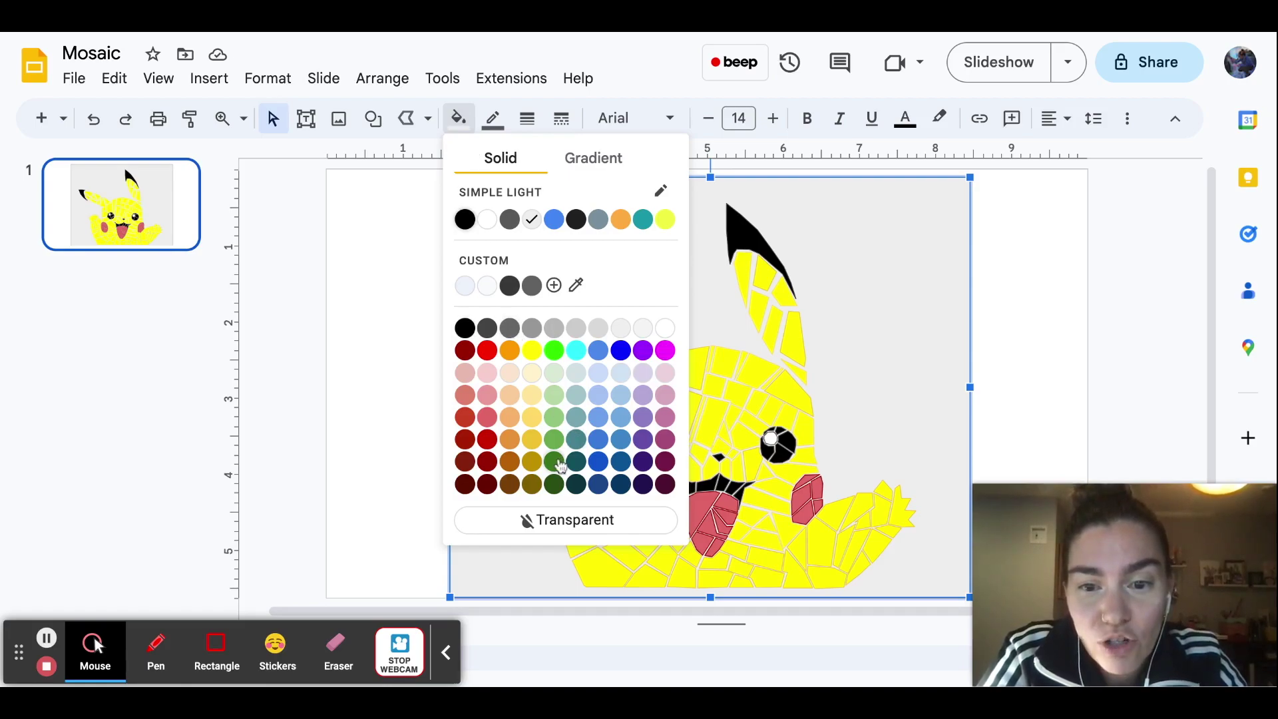
{"action": "left_click", "coordinate": [645, 421]}
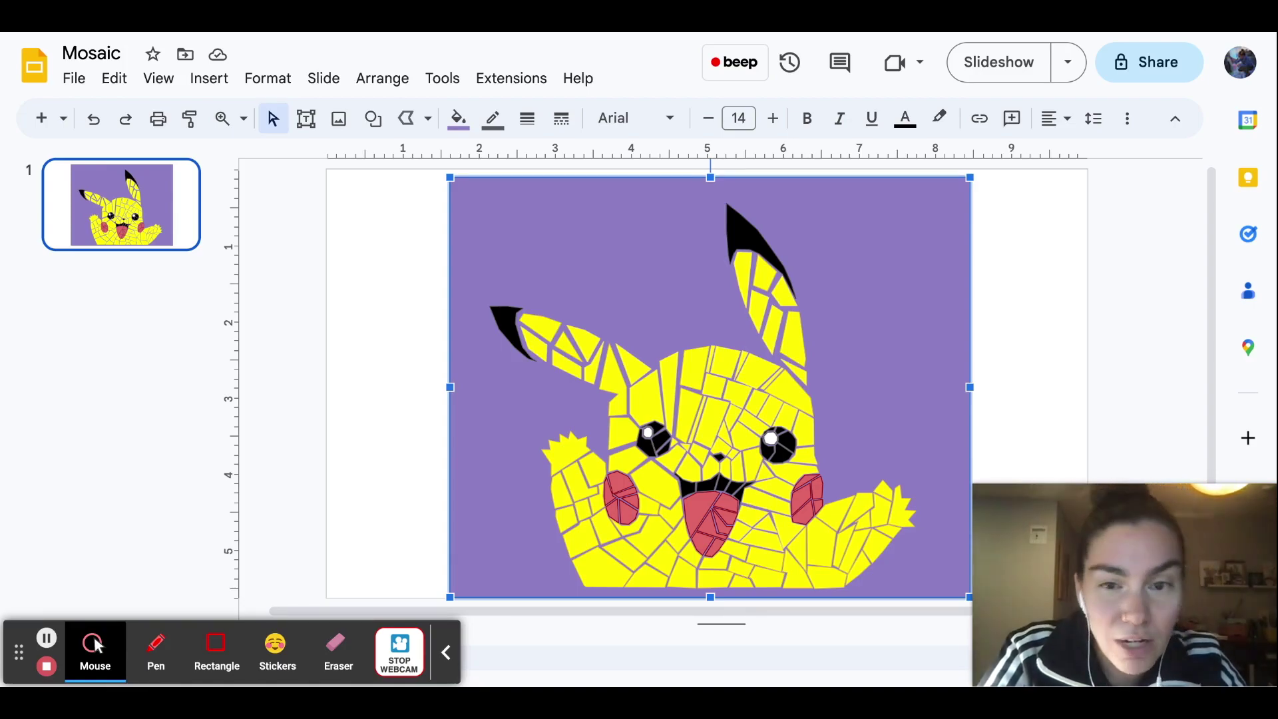
{"action": "left_click", "coordinate": [493, 118]}
{"action": "left_click", "coordinate": [678, 313]}
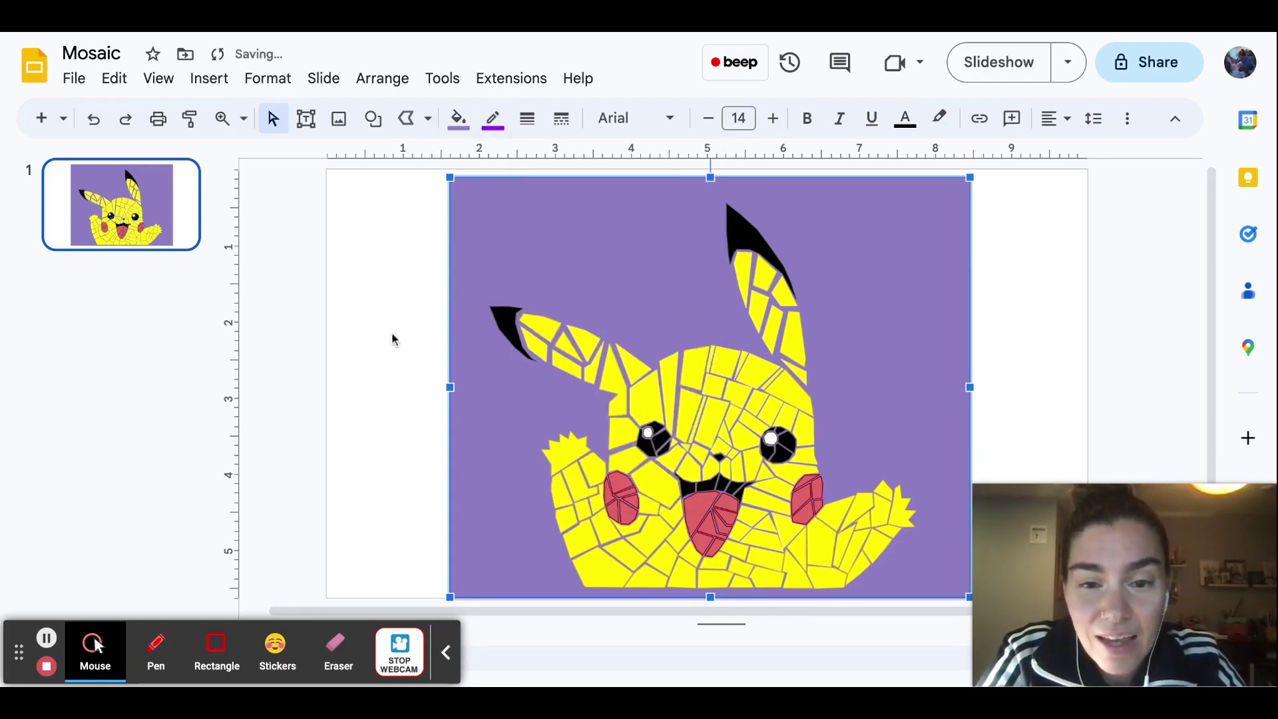
{"action": "left_click", "coordinate": [393, 339]}
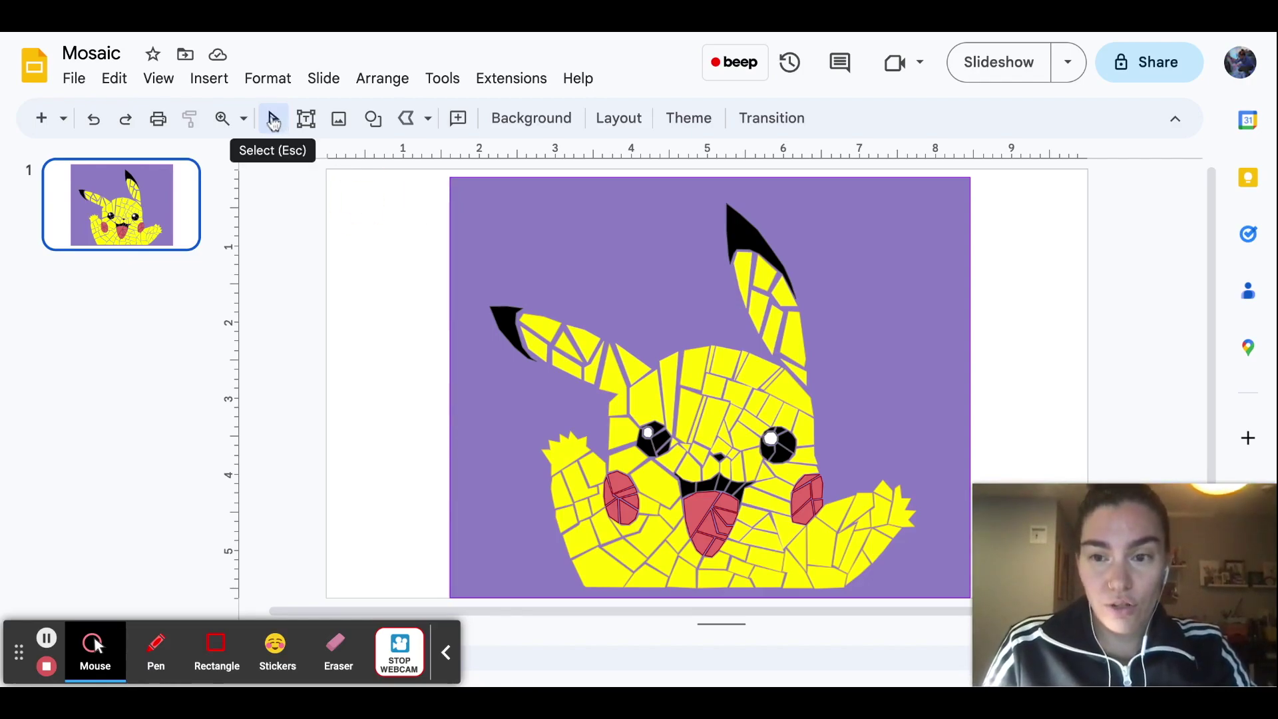
- Select the background rectangle with the mosaic tiles, scale them down to about 5.7 by 4.6 inches, and nudge them left
{"action": "left_click", "coordinate": [400, 189]}
{"action": "left_click_drag", "start_coordinate": [400, 187], "coordinate": [947, 564]}
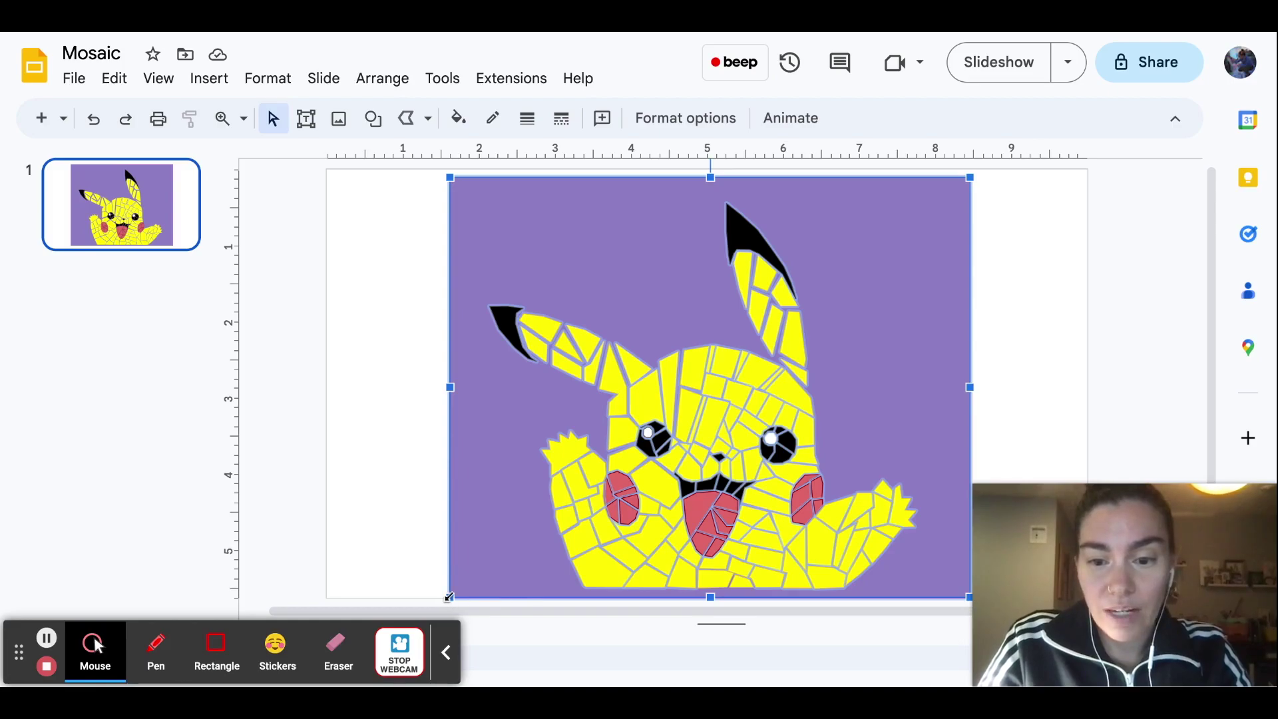
{"action": "left_click_drag", "start_coordinate": [449, 597], "coordinate": [546, 528]}
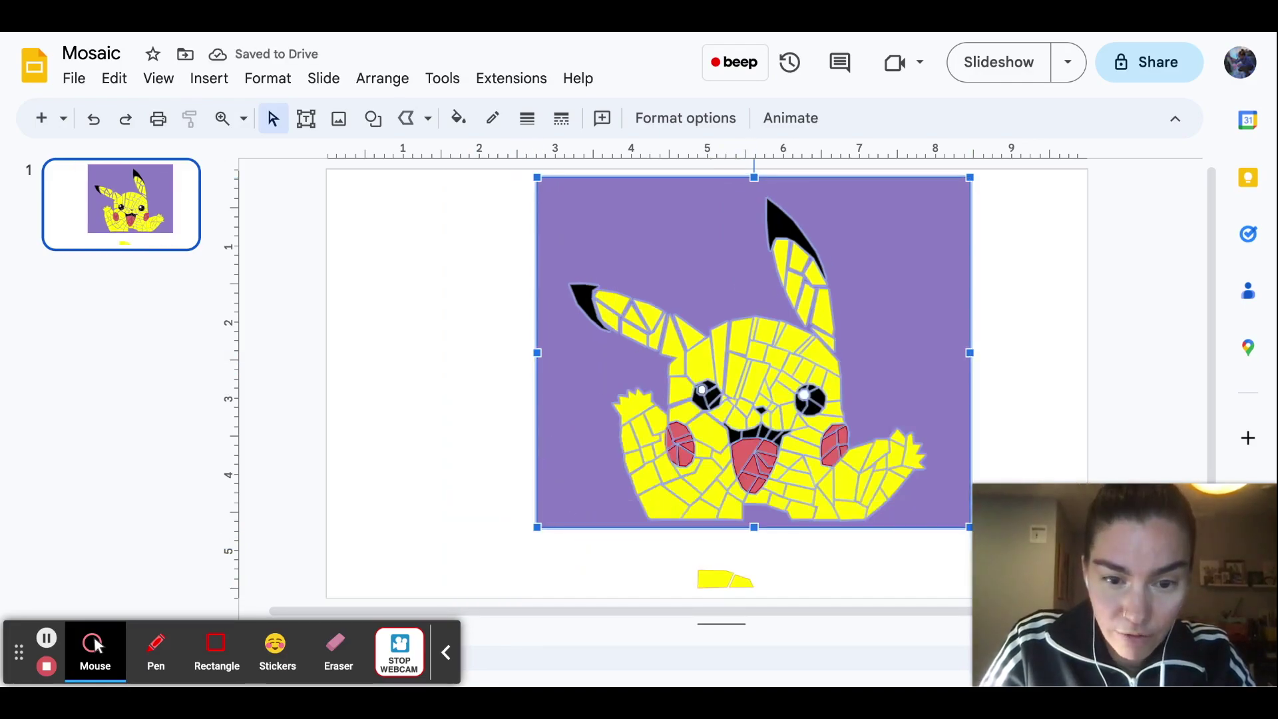
{"action": "key", "text": "Left"}
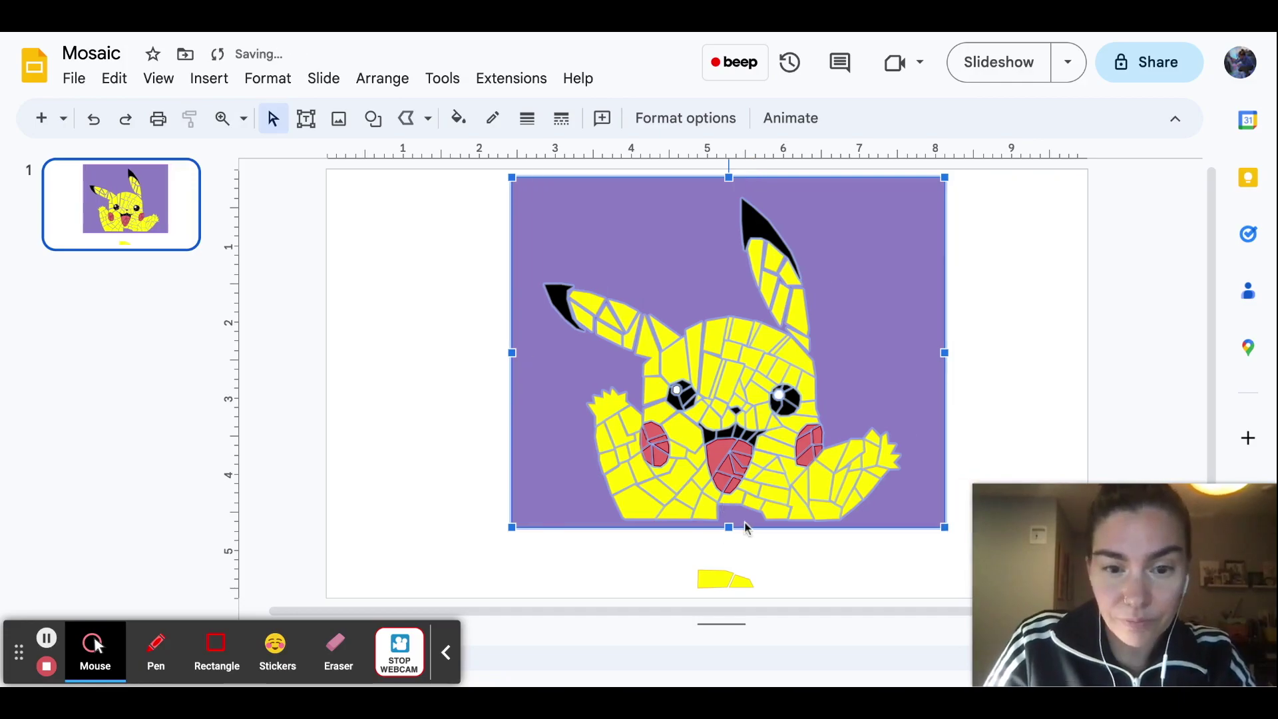